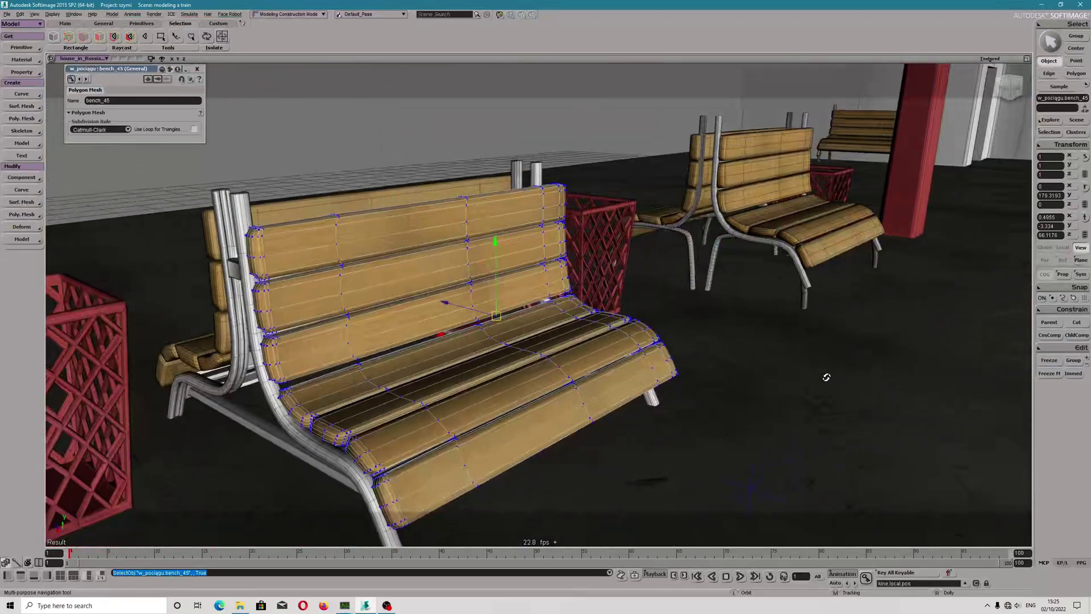
- Select the farther bench on the platform and switch from the single enlarged view to the four-view layout
{"action": "left_click_drag", "start_coordinate": [733, 347], "coordinate": [687, 318]}
{"action": "middle_click_drag", "start_coordinate": [687, 318], "coordinate": [582, 351]}
{"action": "left_click", "coordinate": [583, 352]}
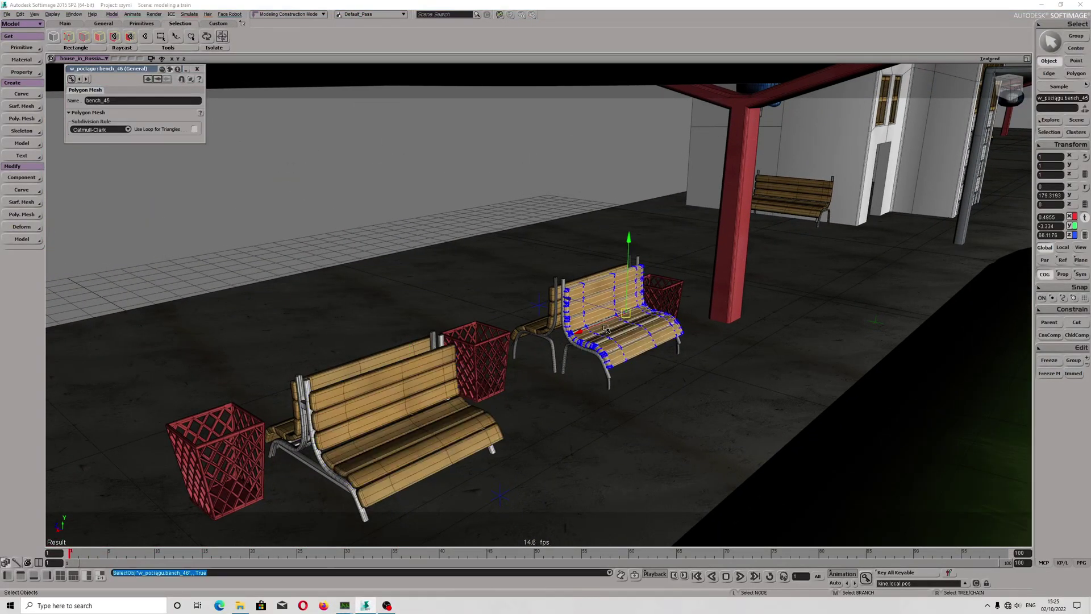
{"action": "left_click", "coordinate": [1026, 59]}
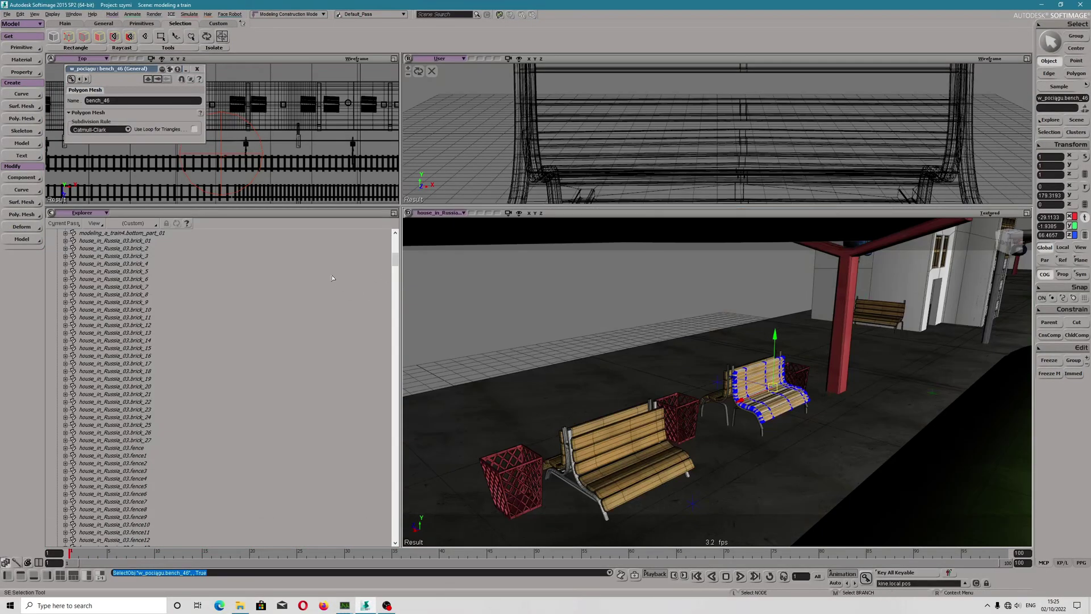
- Browse the explorer's object list and locate the entries of the near bench, far bench and red pillar by selecting each
{"action": "left_click_drag", "start_coordinate": [396, 260], "coordinate": [387, 301]}
{"action": "scroll", "coordinate": [387, 302], "scroll_direction": "down", "scroll_amount": 15}
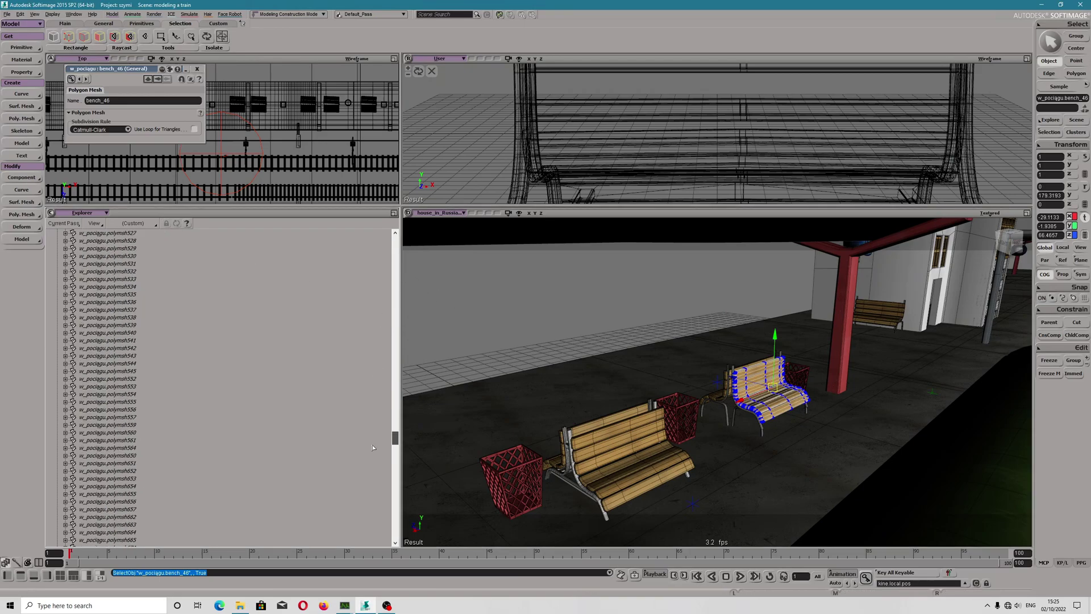
{"action": "scroll", "coordinate": [147, 389], "scroll_direction": "up", "scroll_amount": 20}
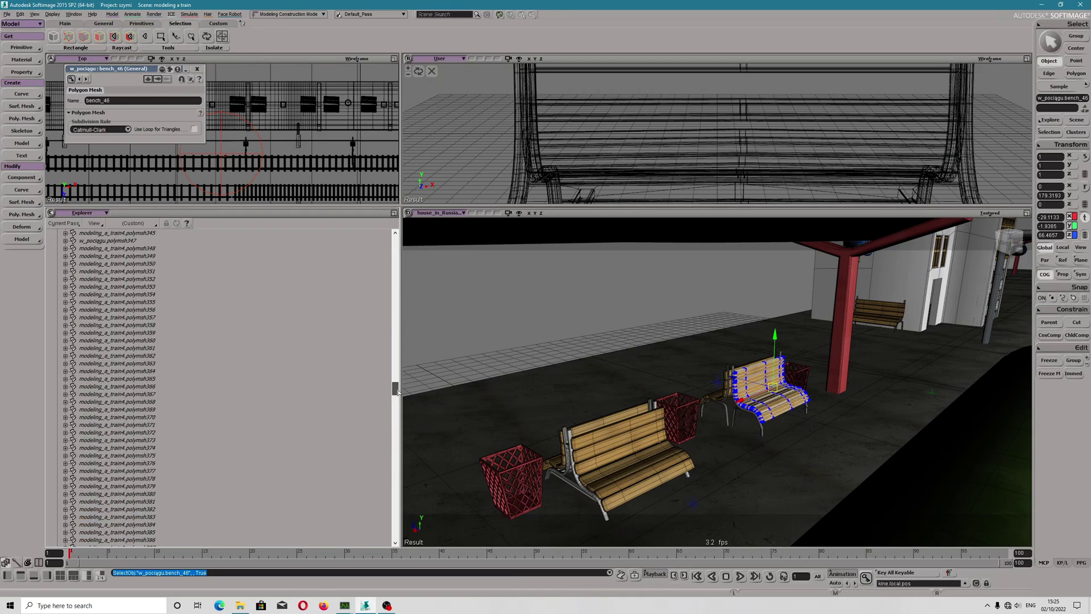
{"action": "scroll", "coordinate": [147, 389], "scroll_direction": "up", "scroll_amount": 6}
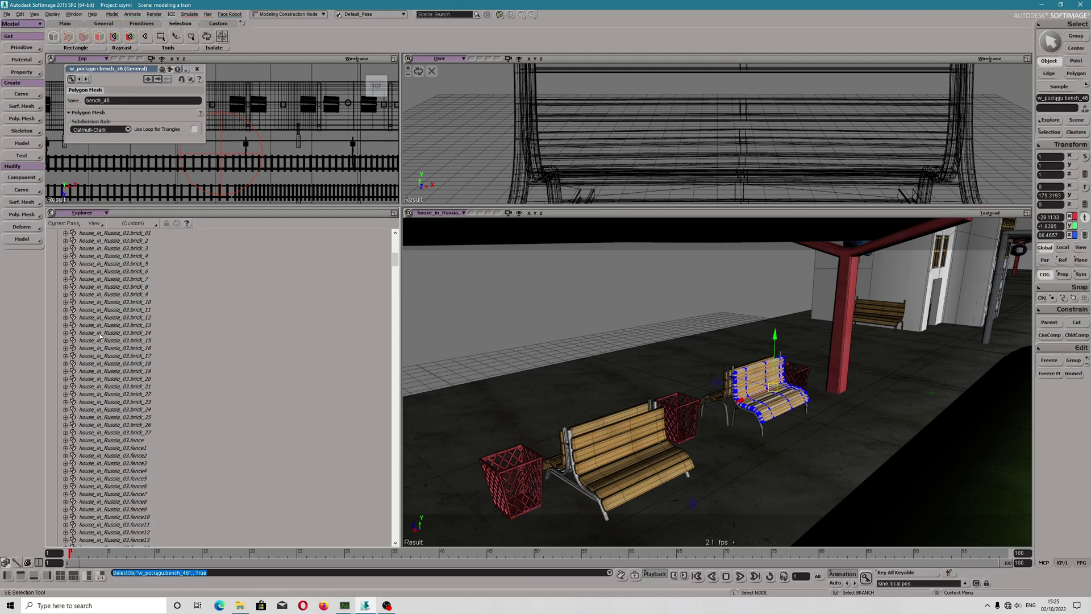
{"action": "left_click", "coordinate": [683, 450]}
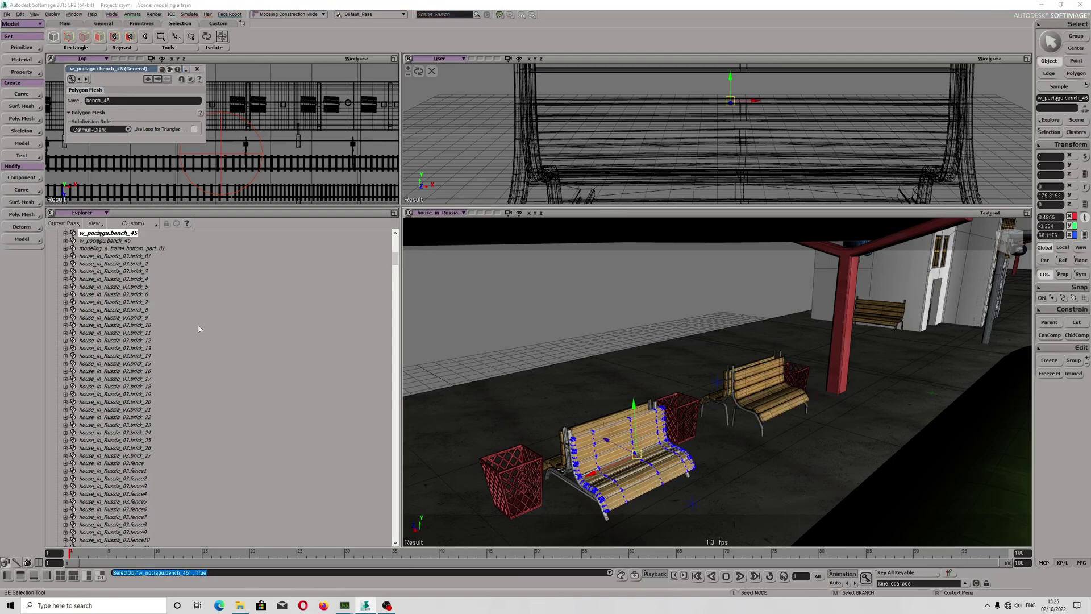
{"action": "left_click", "coordinate": [774, 392]}
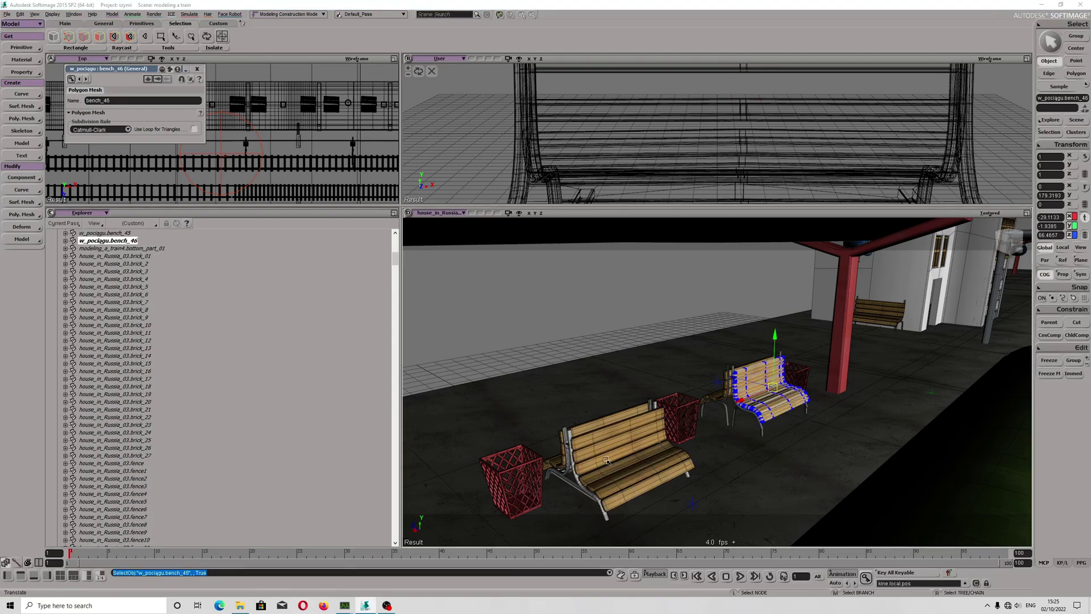
{"action": "left_click", "coordinate": [849, 320]}
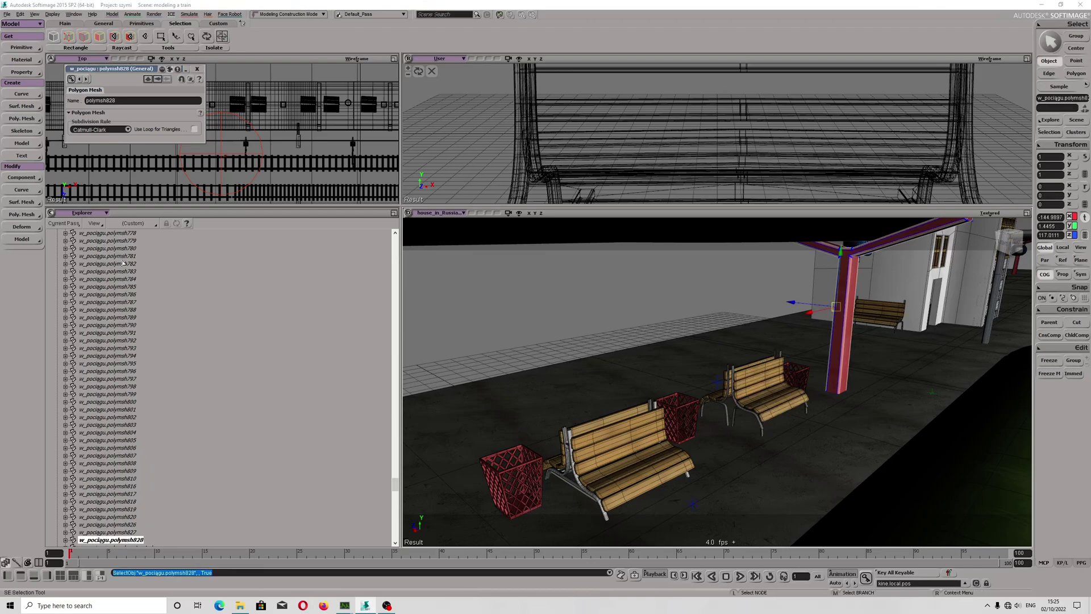
- Turn off Track Selection in the explorer and select the near bench
{"action": "left_click", "coordinate": [96, 223]}
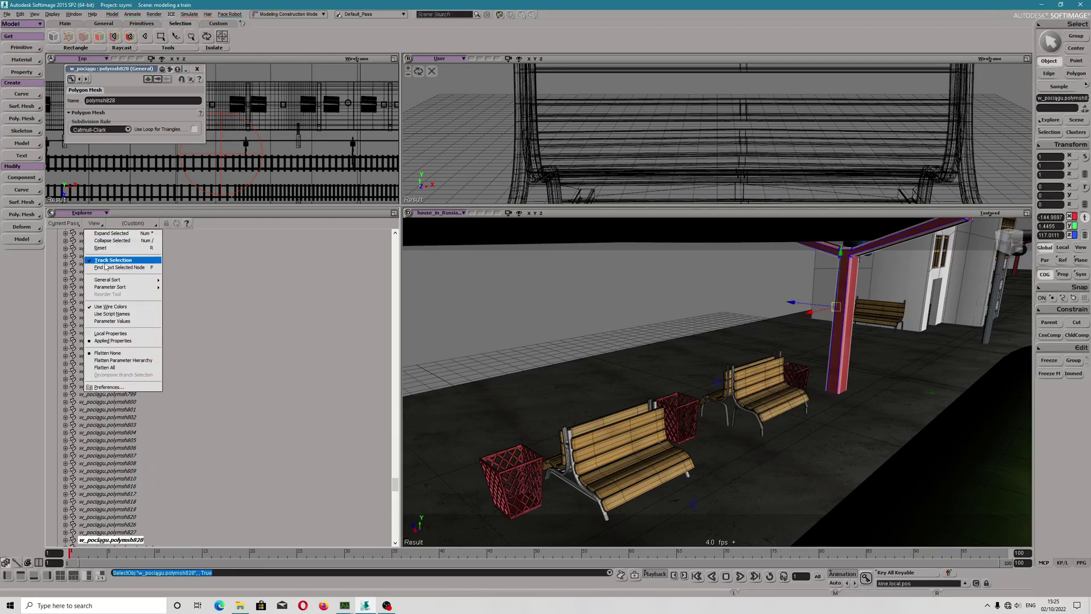
{"action": "left_click", "coordinate": [112, 260]}
{"action": "left_click", "coordinate": [612, 447]}
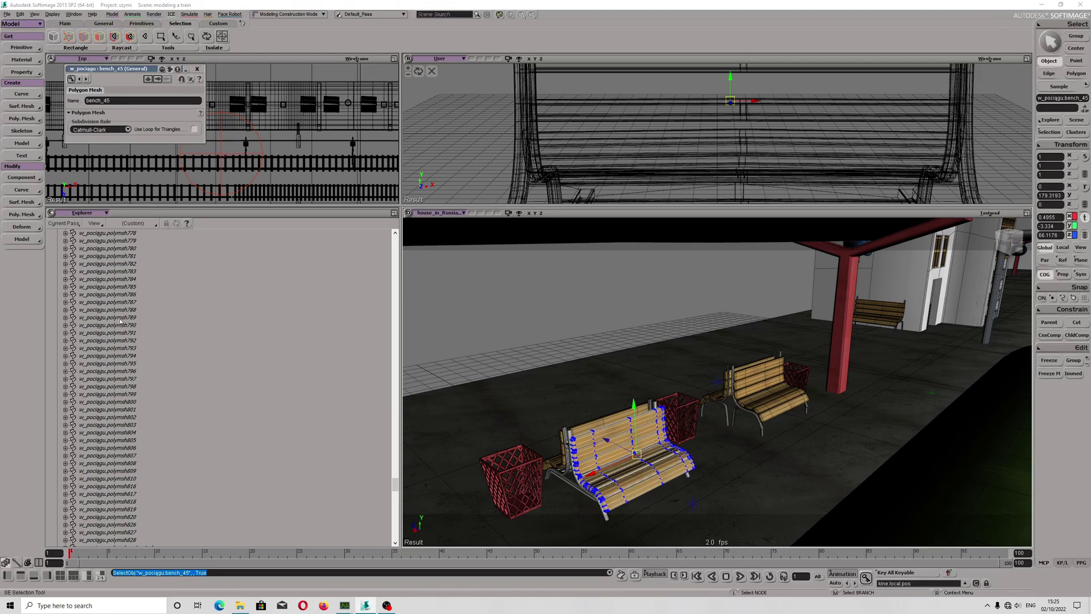
- Select the window frame next to the end window on the green train car
{"action": "middle_click_drag", "start_coordinate": [797, 391], "coordinate": [692, 350], "text": "alt"}
{"action": "left_click_drag", "start_coordinate": [692, 350], "coordinate": [679, 348]}
{"action": "key", "text": "v"}
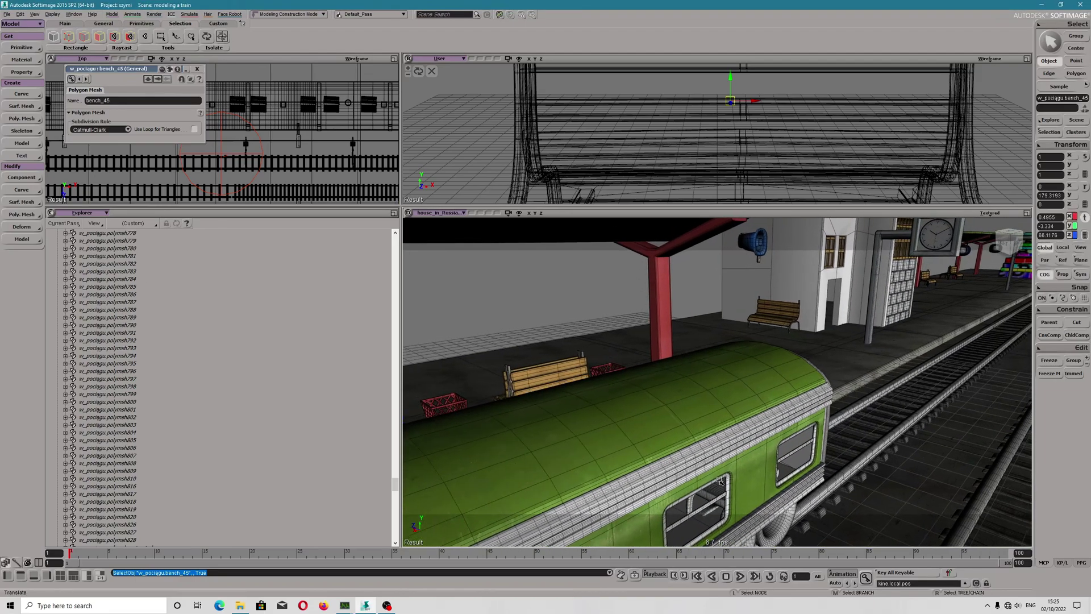
{"action": "left_click", "coordinate": [726, 481]}
{"action": "key", "text": "s"}
{"action": "right_click_drag", "start_coordinate": [726, 482], "coordinate": [737, 392]}
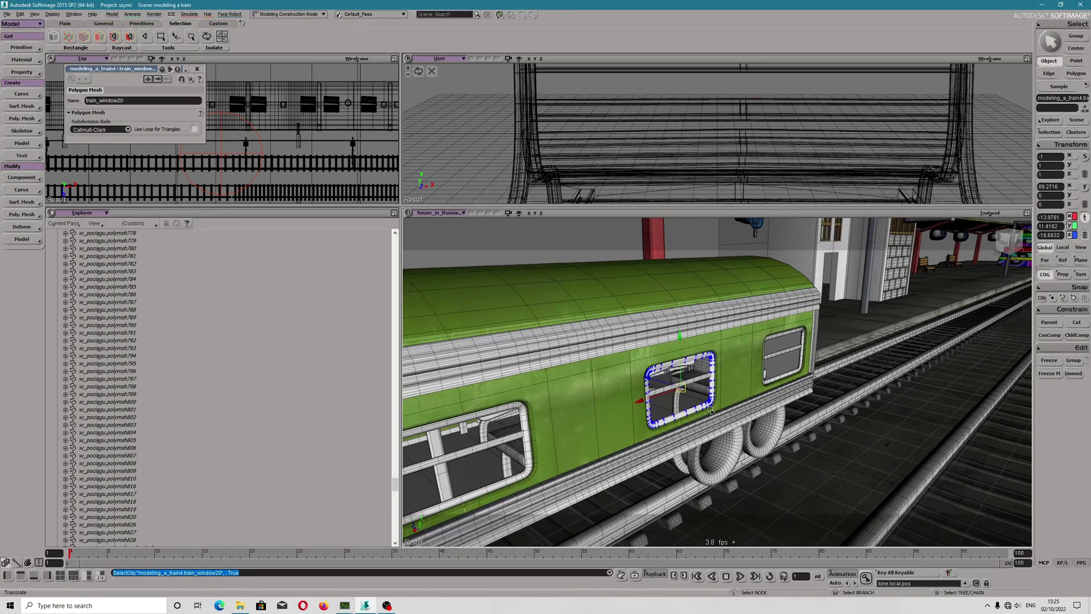
{"action": "middle_click_drag", "start_coordinate": [736, 392], "coordinate": [622, 375]}
{"action": "key", "text": "s"}
{"action": "left_click_drag", "start_coordinate": [690, 370], "coordinate": [707, 342]}
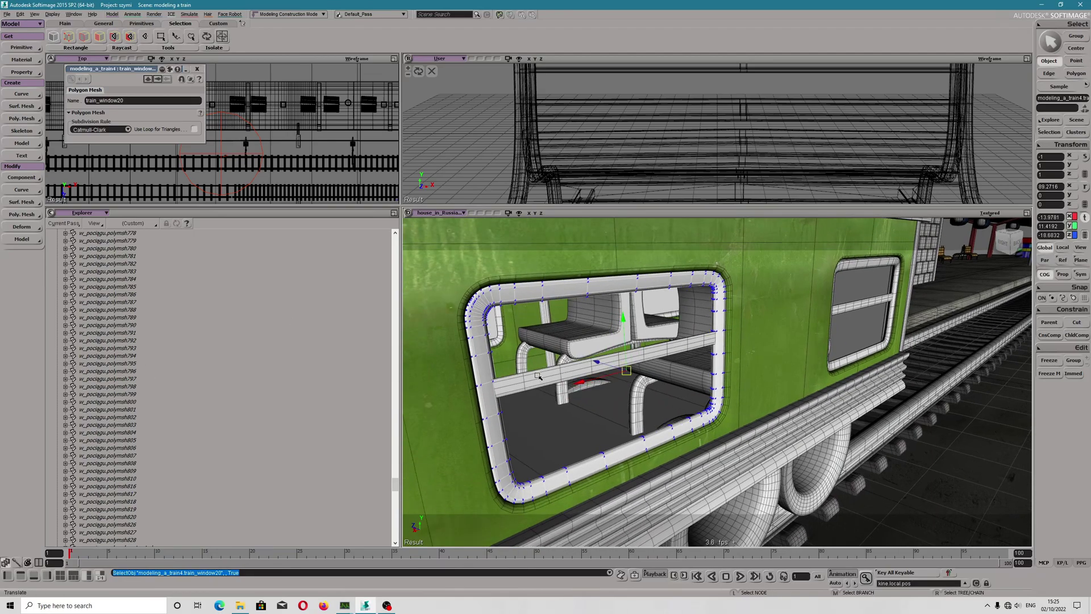
- Turn on Track Selection in the explorer and reselect the train window frame to locate its entry
{"action": "left_click", "coordinate": [94, 223]}
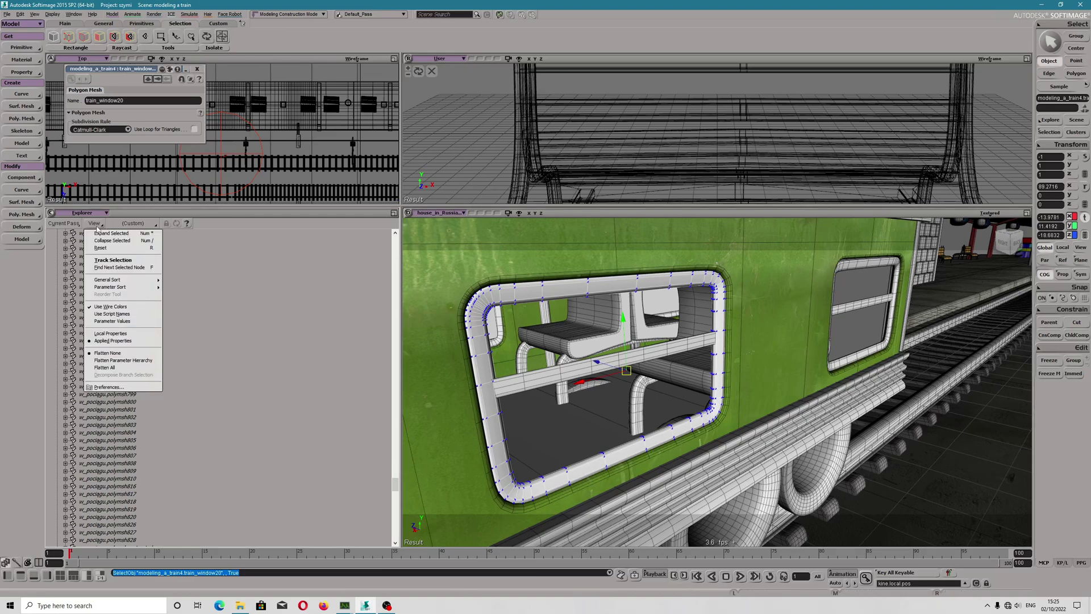
{"action": "left_click", "coordinate": [96, 260]}
{"action": "left_click", "coordinate": [525, 379]}
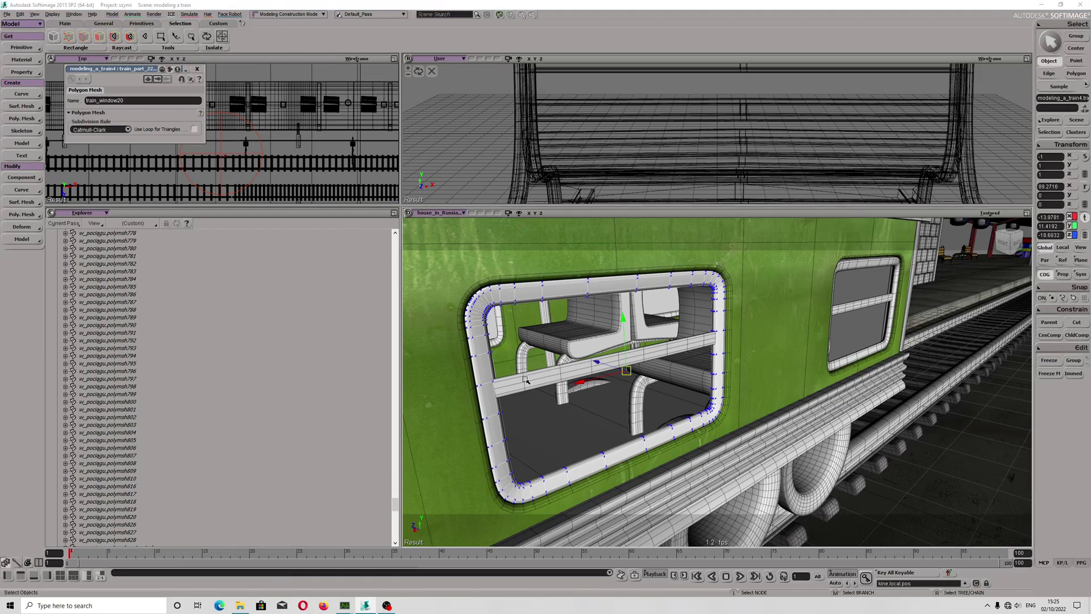
{"action": "left_click", "coordinate": [480, 385]}
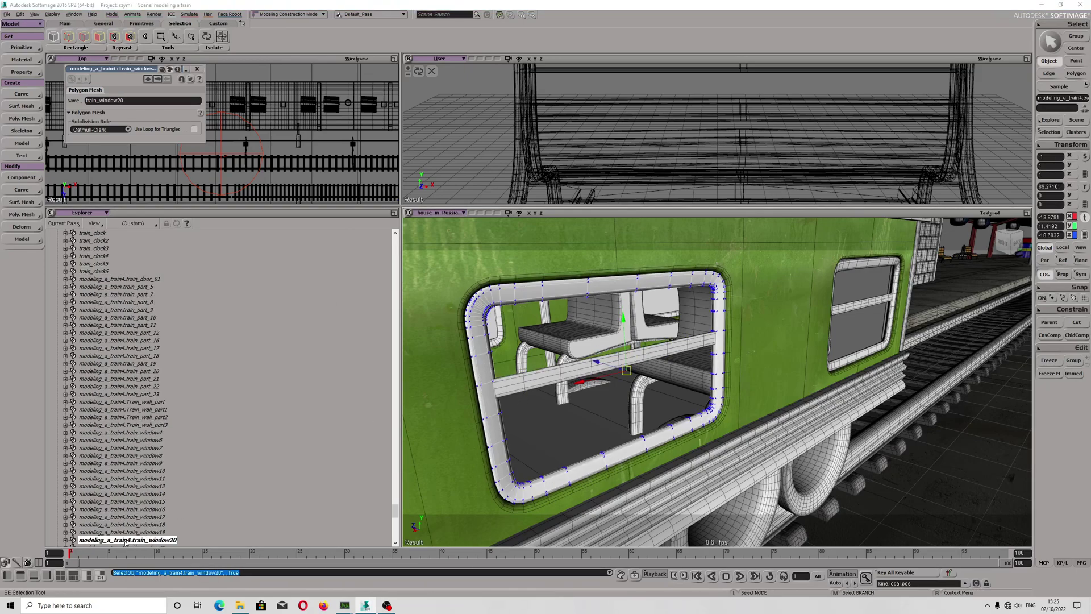
{"action": "scroll", "coordinate": [131, 534], "scroll_direction": "down", "scroll_amount": 1}
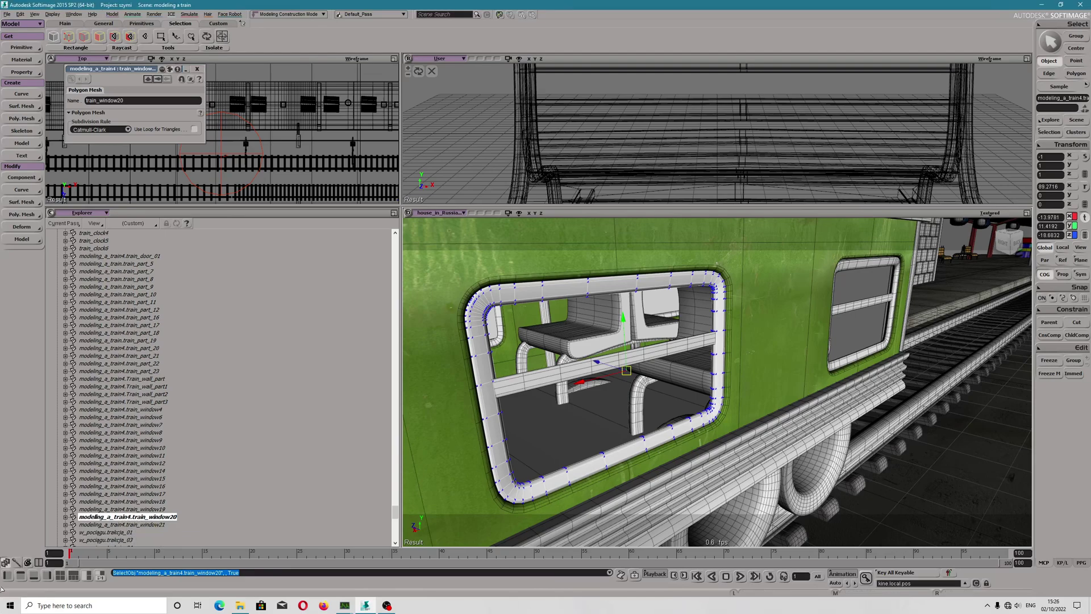
- Select the train's lower side panel and the wheels at the car's end to locate their entries in the explorer
{"action": "left_click", "coordinate": [741, 471]}
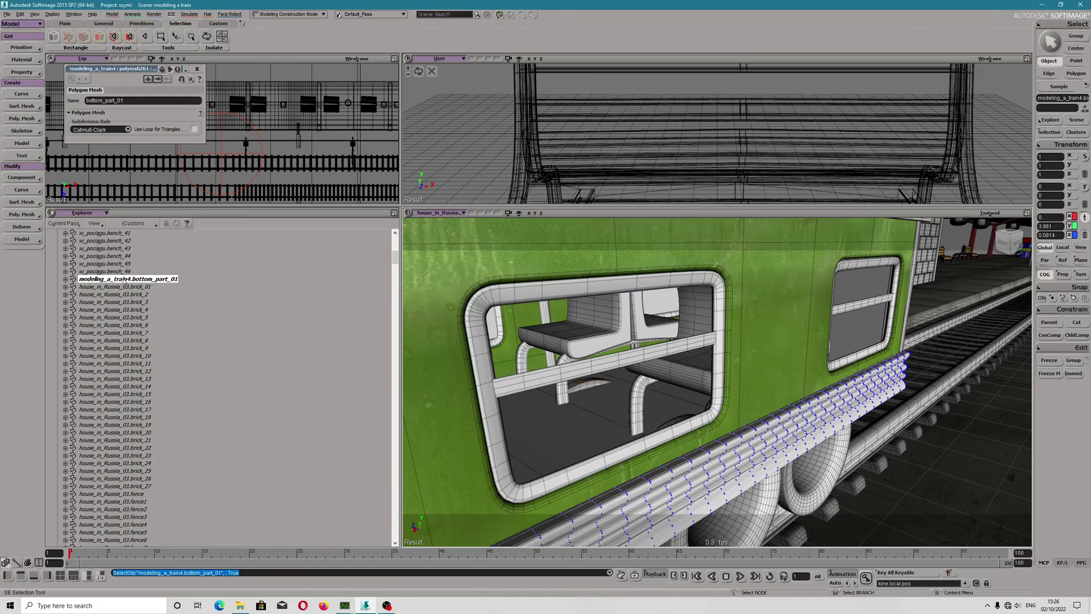
{"action": "scroll", "coordinate": [650, 382], "scroll_direction": "down", "scroll_amount": 5}
{"action": "right_click_drag", "start_coordinate": [757, 384], "coordinate": [620, 384]}
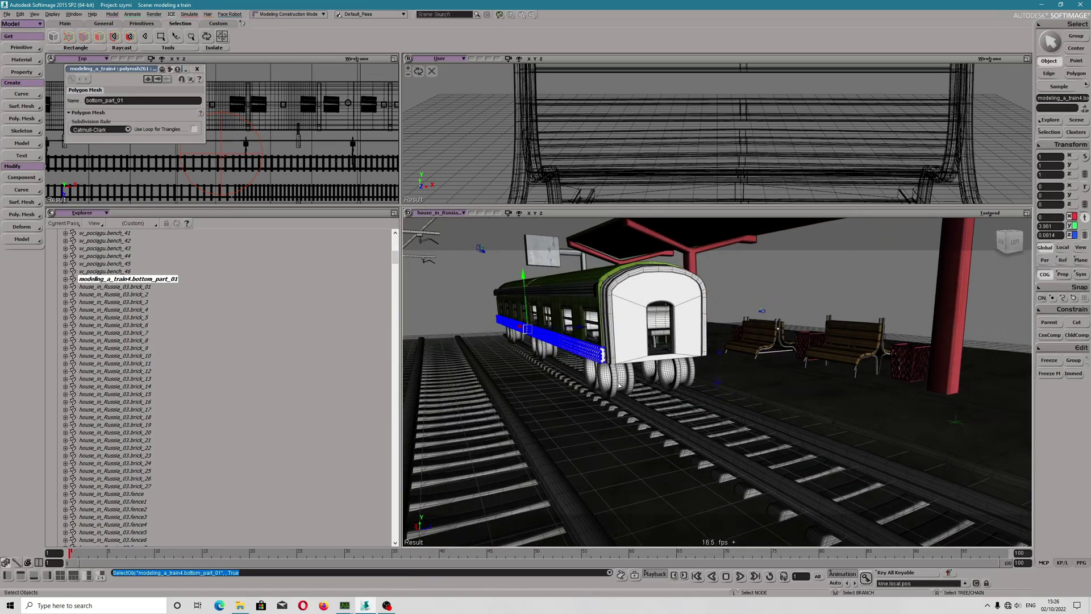
{"action": "left_click", "coordinate": [620, 384]}
{"action": "scroll", "coordinate": [117, 513], "scroll_direction": "down", "scroll_amount": 3}
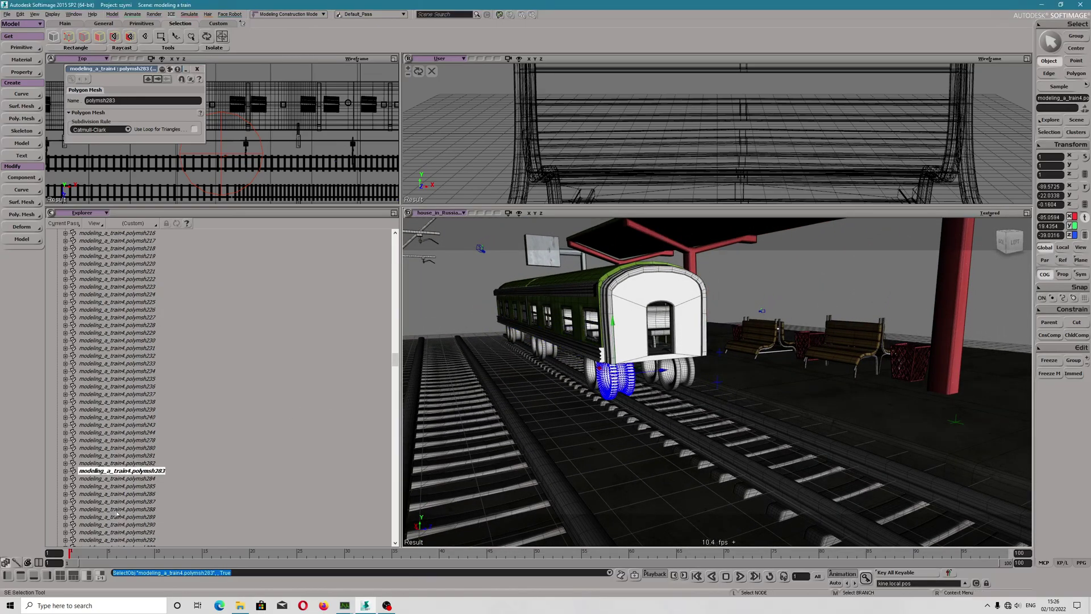
{"action": "left_click", "coordinate": [121, 471]}
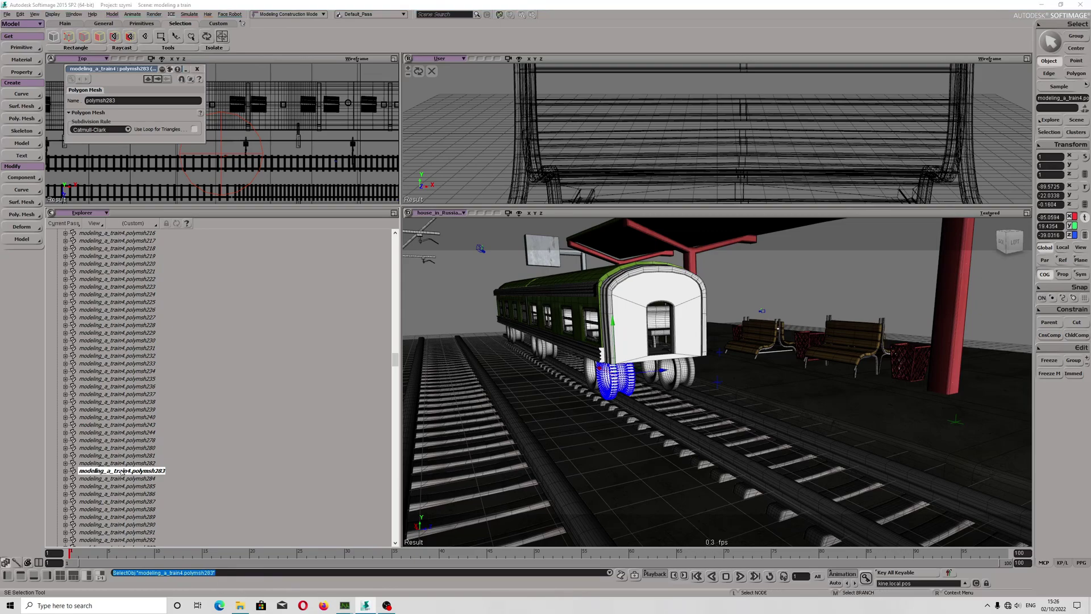
{"action": "left_click", "coordinate": [95, 223]}
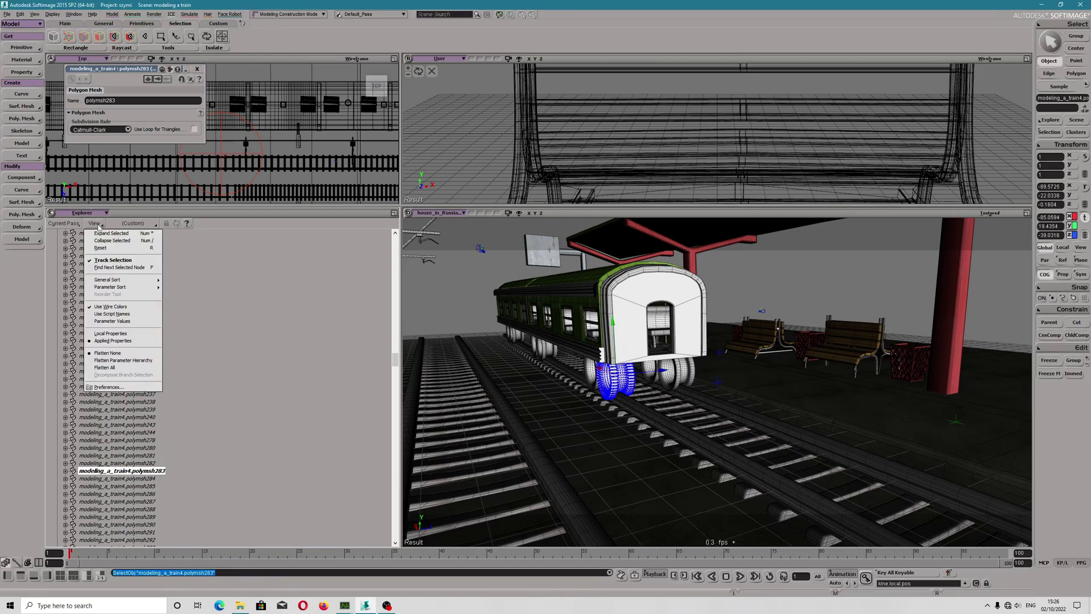
{"action": "left_click", "coordinate": [64, 223]}
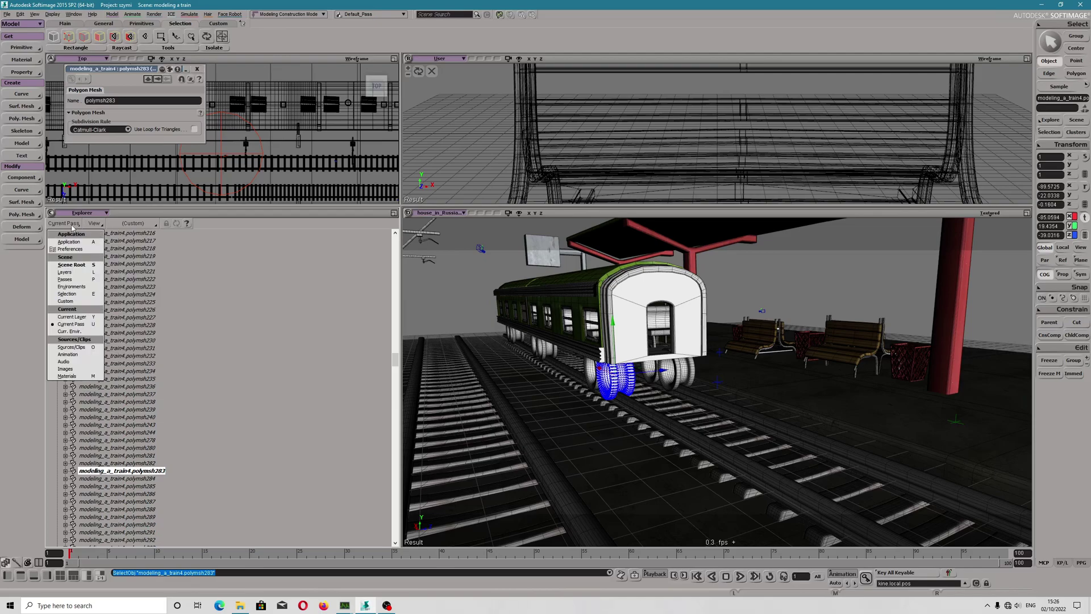
{"action": "left_click", "coordinate": [95, 223]}
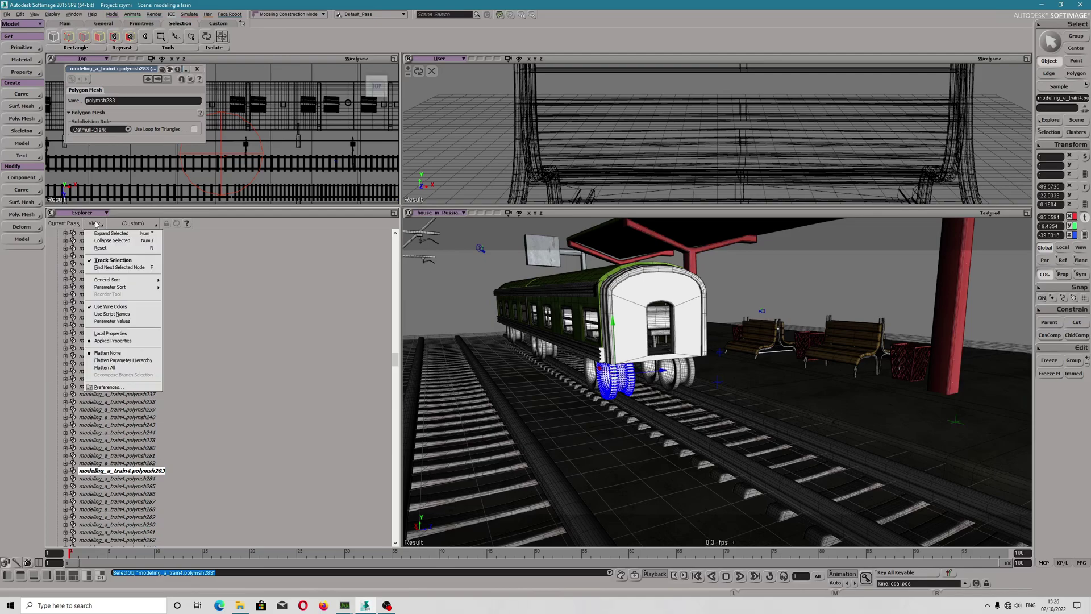
{"action": "left_click", "coordinate": [141, 472]}
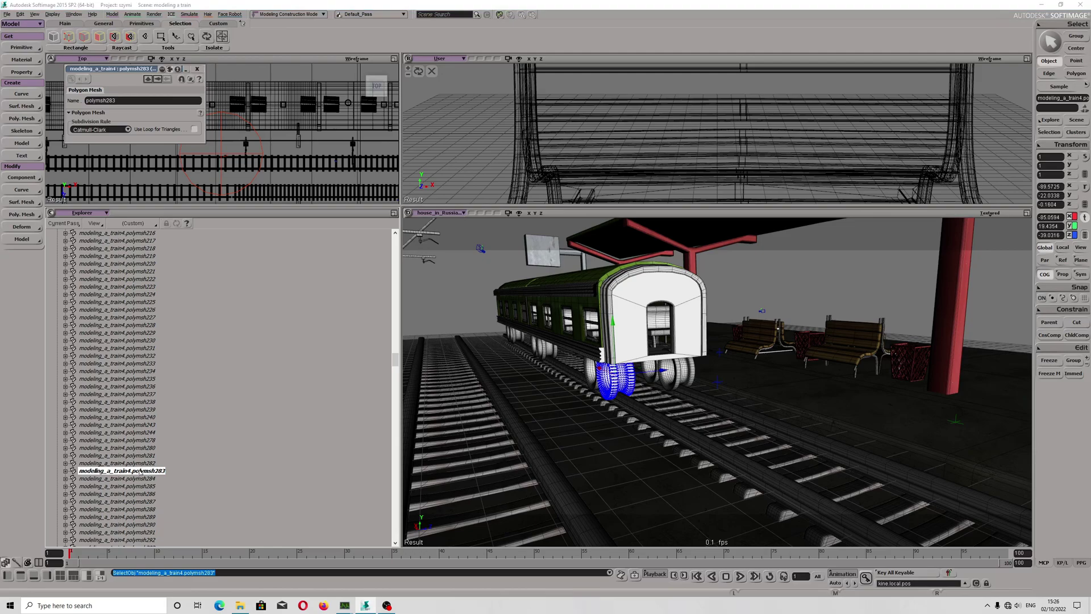
- Show the selected wheels' own property tree and toggle their visibility off and on repeatedly
{"action": "left_click", "coordinate": [1044, 132]}
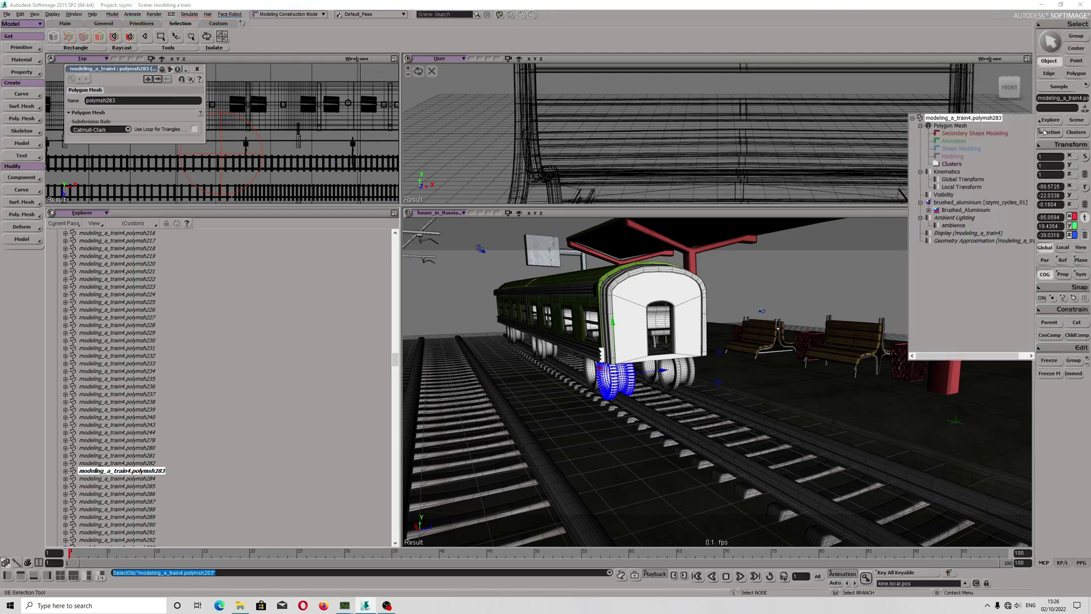
{"action": "left_click", "coordinate": [948, 121]}
{"action": "key", "text": "h"}
{"action": "key", "text": "h"}
{"action": "key", "text": "h"}
{"action": "key", "text": "h"}
{"action": "key", "text": "h"}
{"action": "key", "text": "h"}
{"action": "key", "text": "h"}
{"action": "key", "text": "h"}
{"action": "key", "text": "h"}
{"action": "key", "text": "h"}
{"action": "key", "text": "h"}
{"action": "key", "text": "h"}
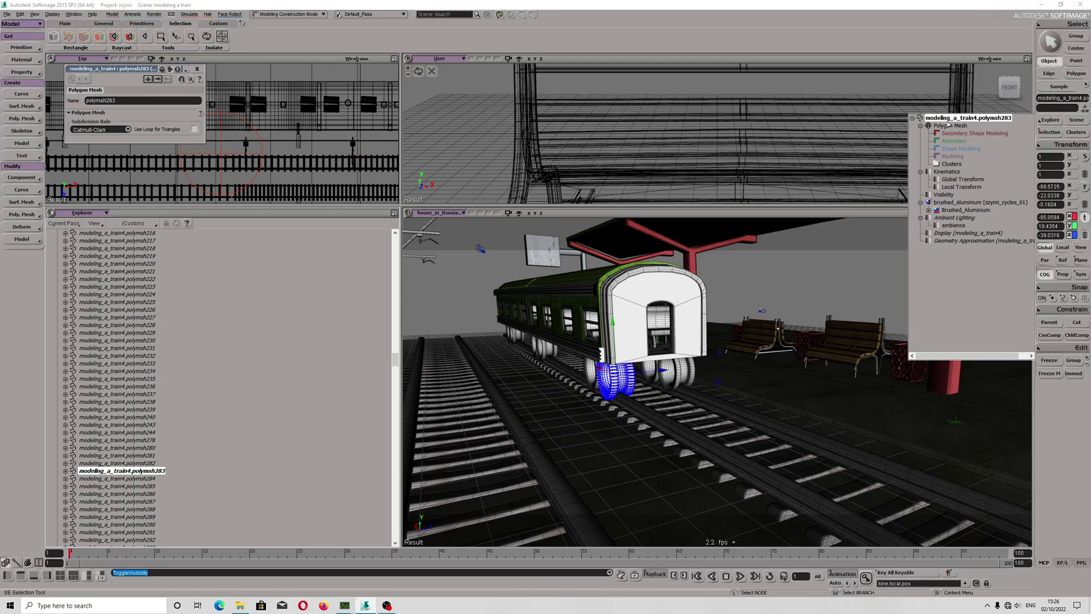
{"action": "key", "text": "h"}
{"action": "key", "text": "h"}
- Select the train's lower side panel, bottom_part_01, and toggle its visibility off and on several times
{"action": "left_click", "coordinate": [590, 353]}
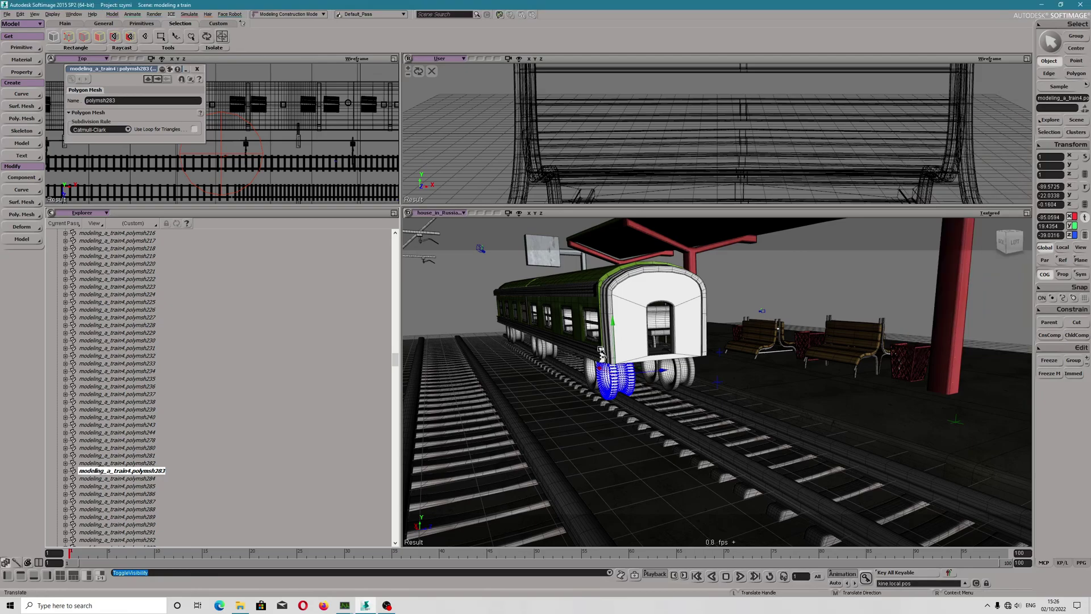
{"action": "left_click", "coordinate": [137, 234]}
{"action": "key", "text": "h"}
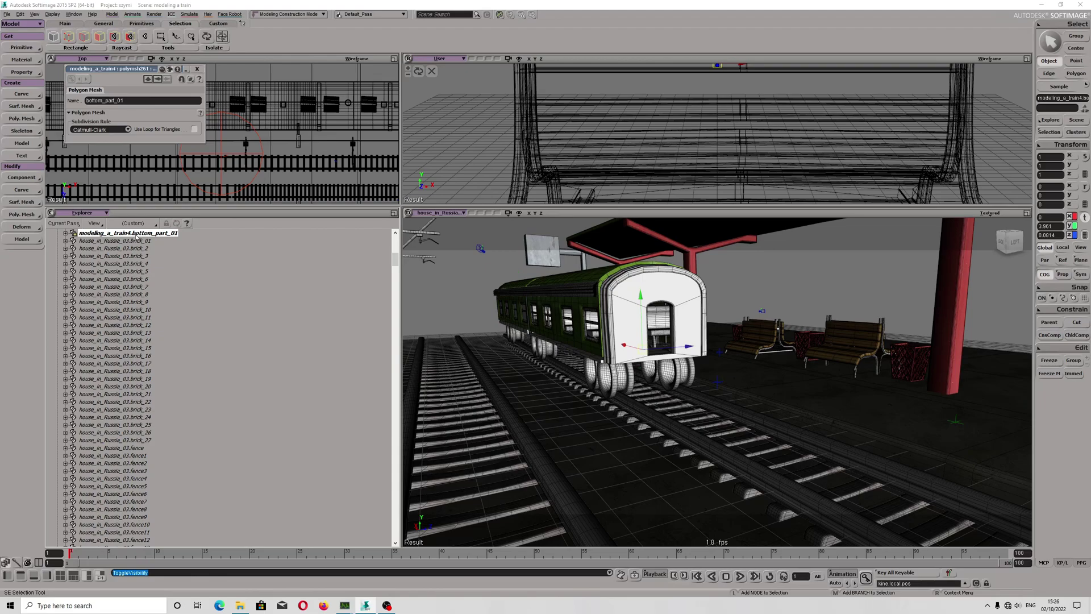
{"action": "key", "text": "h"}
{"action": "key", "text": "h"}
{"action": "key", "text": "h"}
{"action": "key", "text": "h"}
{"action": "key", "text": "h"}
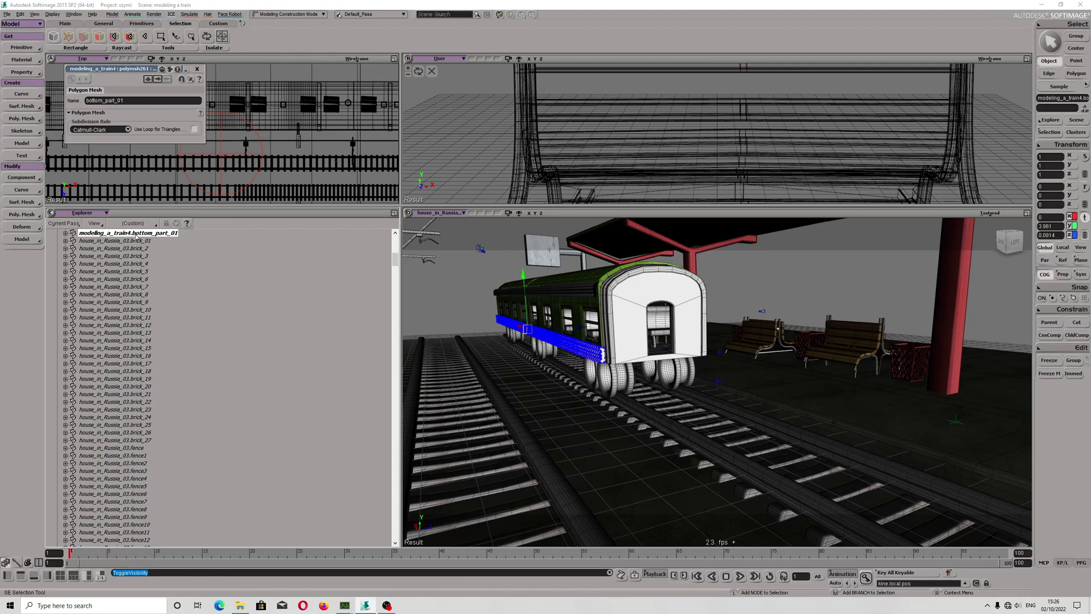
- Select the wooden slats of the bench nearest the red pillar on the platform side facing away from the train
{"action": "right_click_drag", "start_coordinate": [576, 354], "coordinate": [637, 372]}
{"action": "left_click_drag", "start_coordinate": [638, 372], "coordinate": [582, 350]}
{"action": "key", "text": "v"}
{"action": "key", "text": "s"}
{"action": "scroll", "coordinate": [595, 389], "scroll_direction": "up", "scroll_amount": 6}
{"action": "key", "text": "v"}
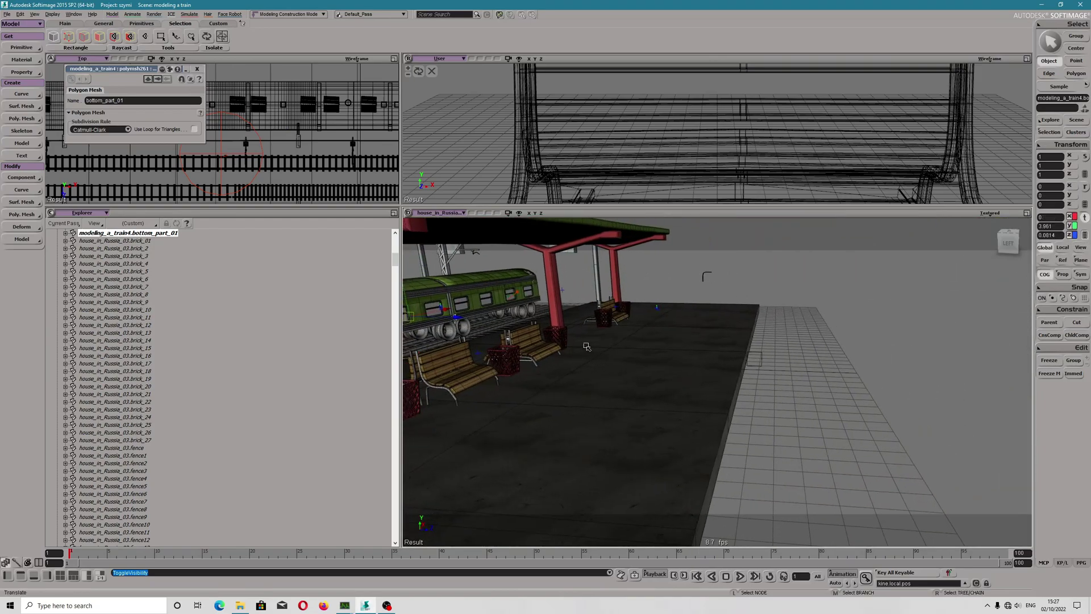
{"action": "left_click", "coordinate": [548, 352]}
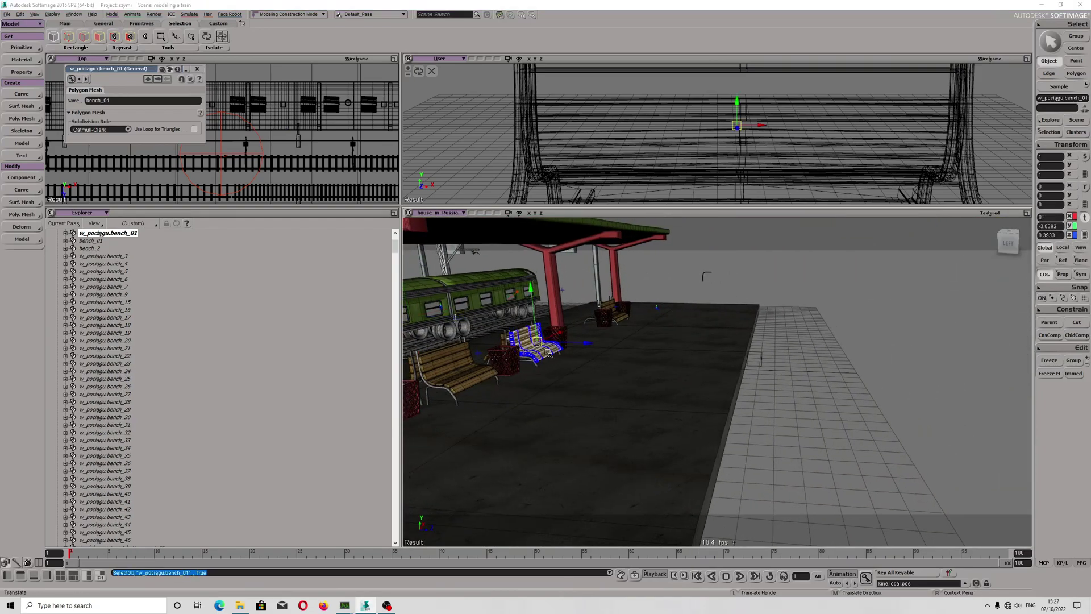
- Select the white metal frame tube at the near end of the closest wooden bench
{"action": "key", "text": "f"}
{"action": "key", "text": "s"}
{"action": "left_click_drag", "start_coordinate": [660, 384], "coordinate": [612, 387]}
{"action": "middle_click_drag", "start_coordinate": [466, 389], "coordinate": [636, 358]}
{"action": "key", "text": "s"}
{"action": "middle_click_drag", "start_coordinate": [508, 370], "coordinate": [594, 395]}
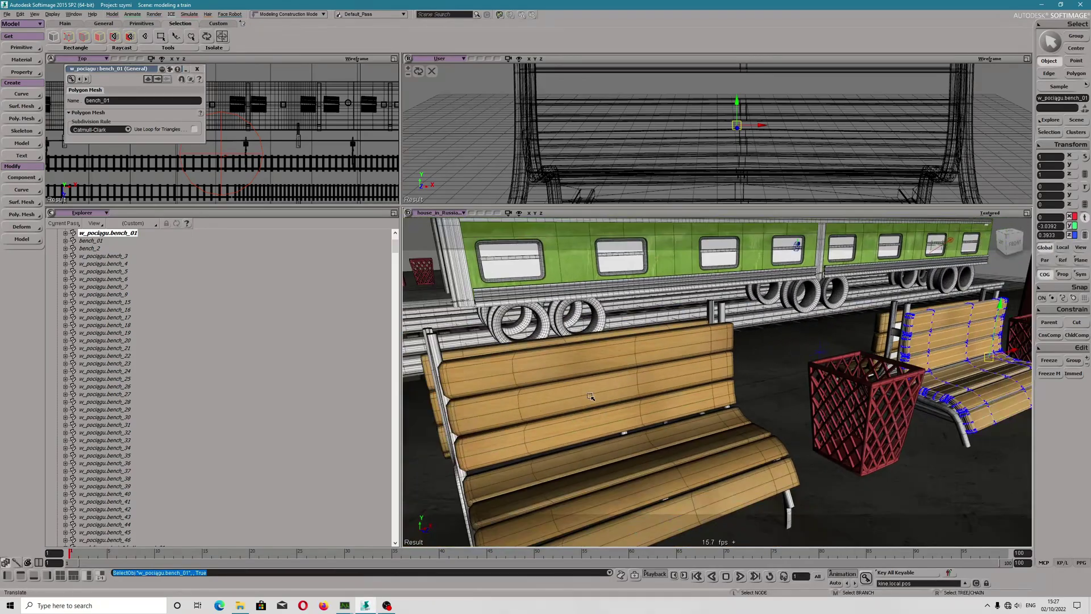
{"action": "left_click", "coordinate": [441, 349]}
{"action": "key", "text": "s"}
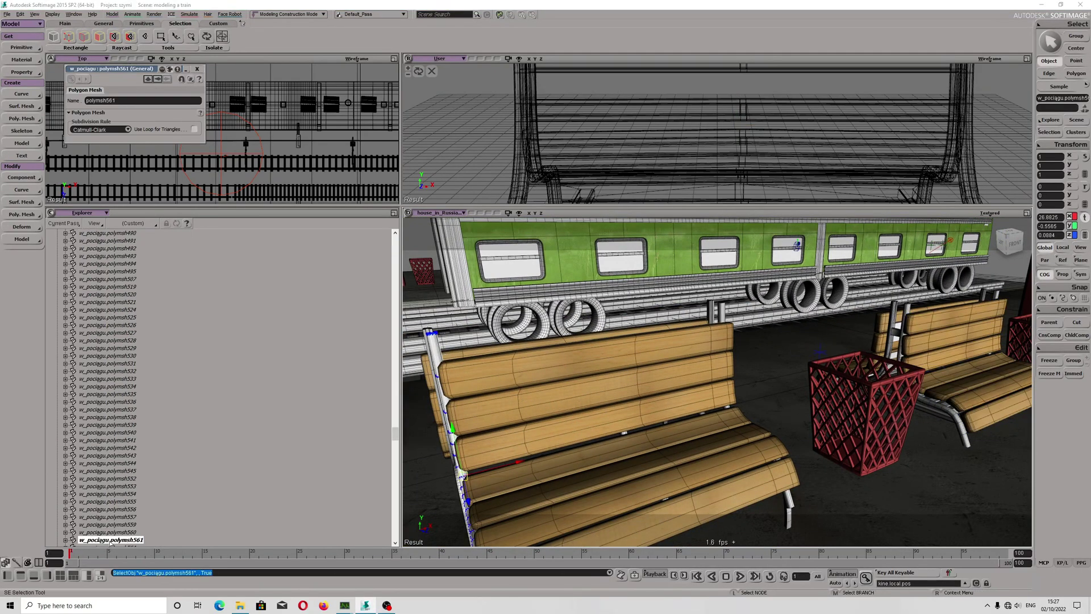
- Extend the selection to all four metal frame tubes of the two back-to-back benches, at both the near and far ends
{"action": "key", "text": "s"}
{"action": "left_click_drag", "start_coordinate": [481, 415], "coordinate": [617, 447]}
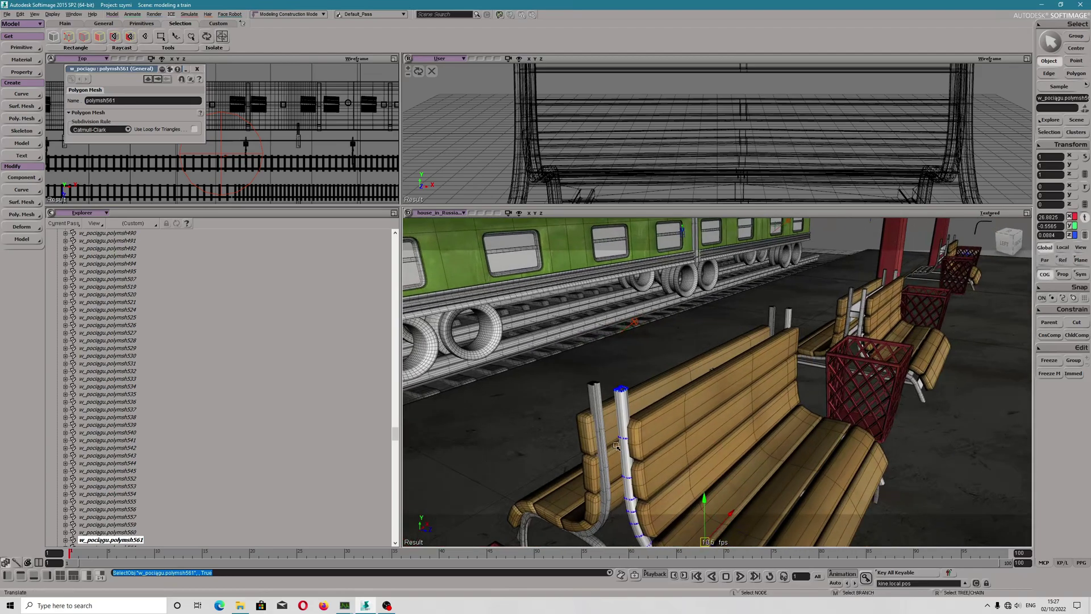
{"action": "left_click", "coordinate": [594, 421]}
{"action": "left_click", "coordinate": [624, 405], "text": "shift"}
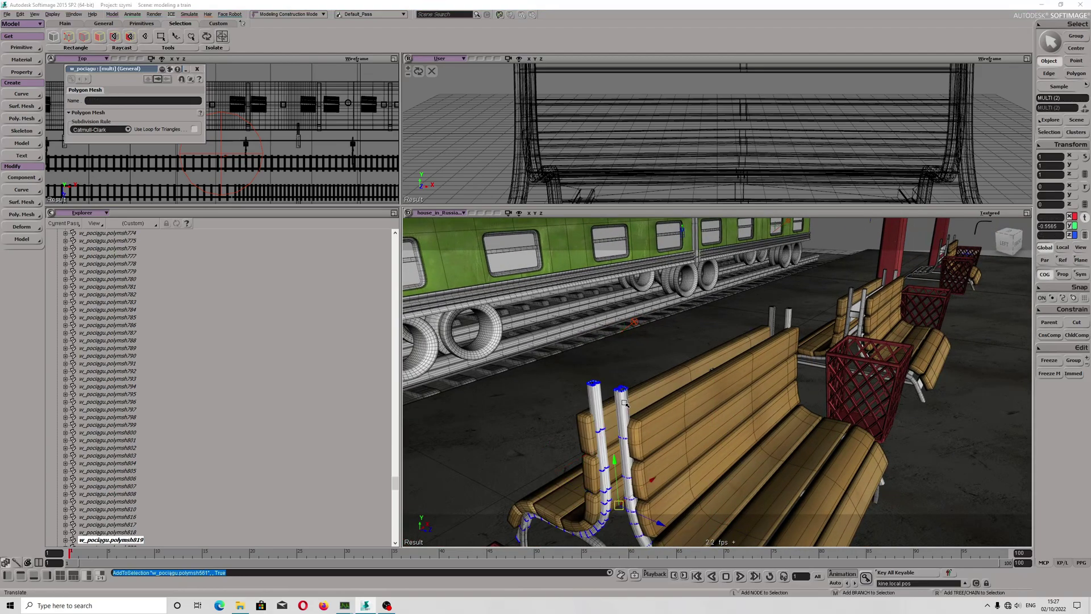
{"action": "left_click", "coordinate": [773, 317], "text": "shift"}
{"action": "left_click", "coordinate": [789, 314], "text": "shift"}
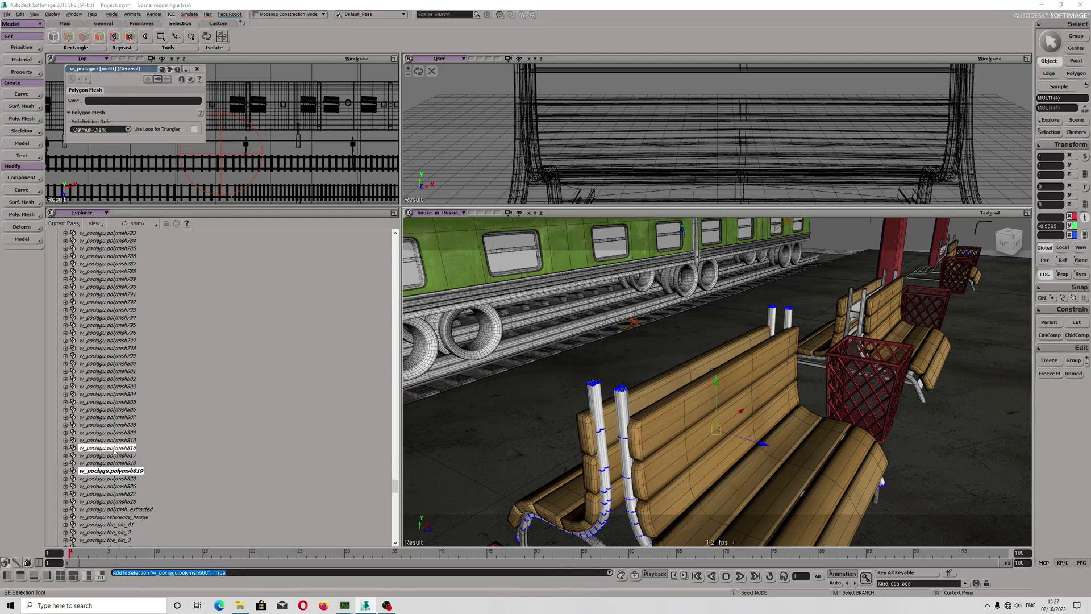
- Toggle the visibility of the four selected bench frame tubes off and on several times
{"action": "key", "text": "v"}
{"action": "key", "text": "h"}
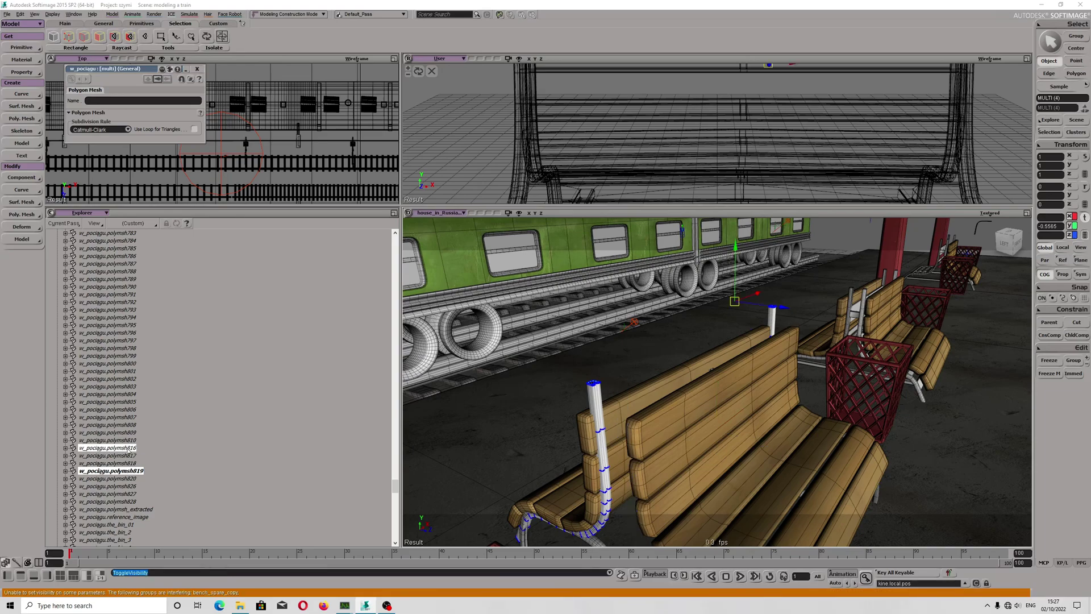
{"action": "key", "text": "h"}
{"action": "key", "text": "h"}
{"action": "key", "text": "h"}
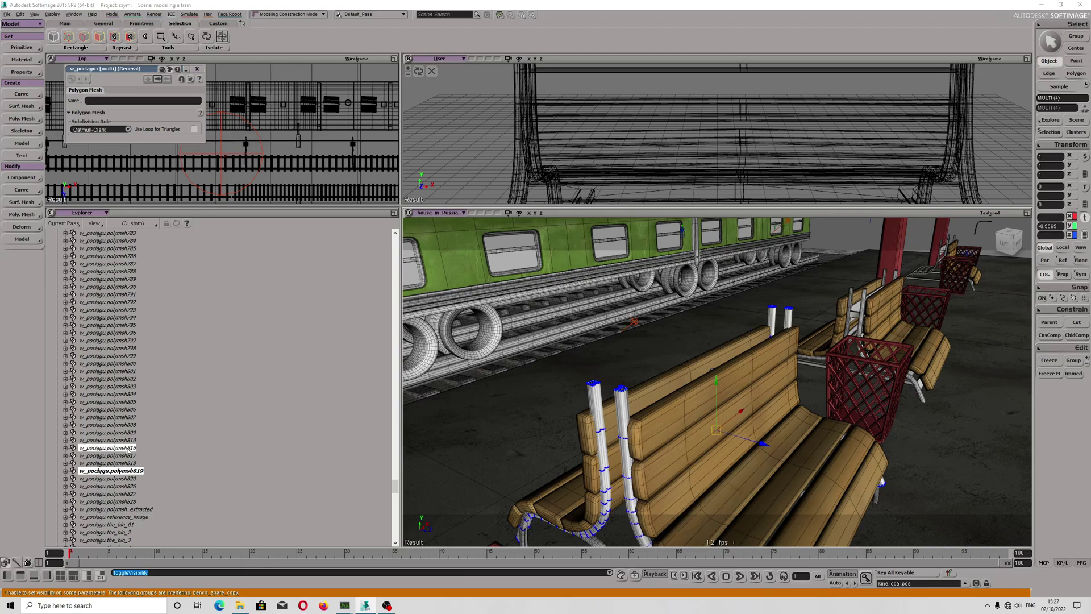
- Select Background_Objects_Partition at the beginning of the explorer tree and try to cut its parent link
{"action": "scroll", "coordinate": [108, 441], "scroll_direction": "up", "scroll_amount": 10}
{"action": "scroll", "coordinate": [112, 441], "scroll_direction": "up", "scroll_amount": 15}
{"action": "left_click_drag", "start_coordinate": [396, 456], "coordinate": [376, 238]}
{"action": "left_click", "coordinate": [125, 272]}
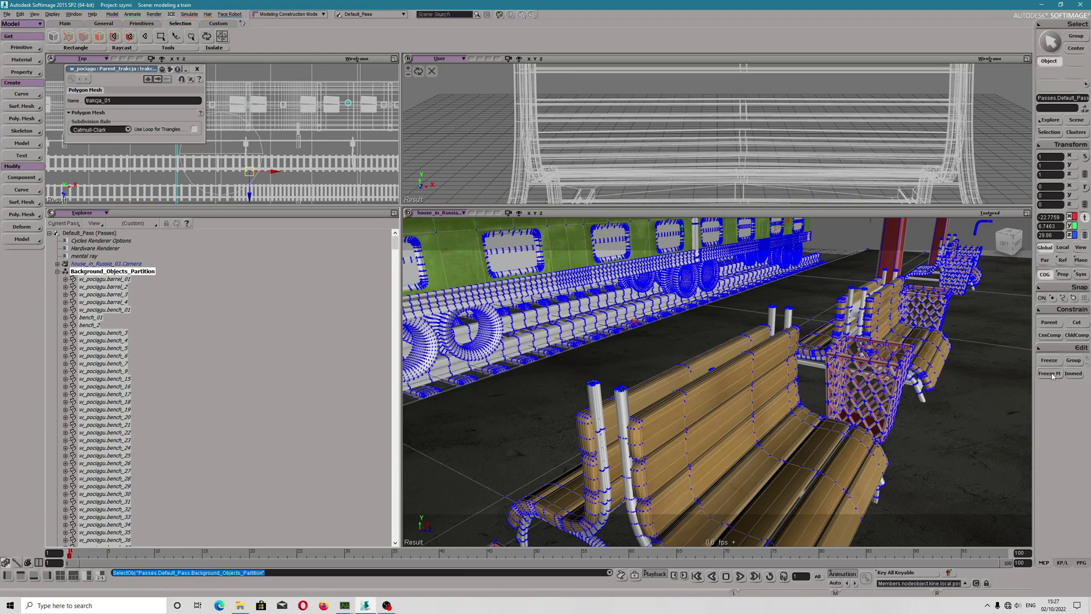
{"action": "left_click", "coordinate": [1075, 322]}
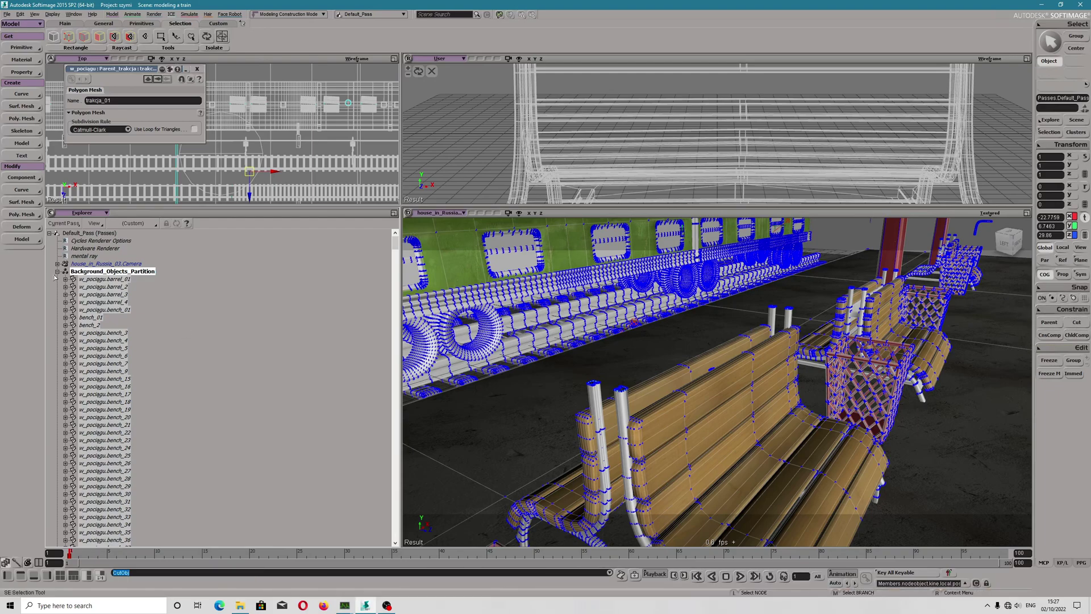
- Select barrel_4 in the explorer and look through the partition's remaining objects
{"action": "left_click", "coordinate": [104, 302]}
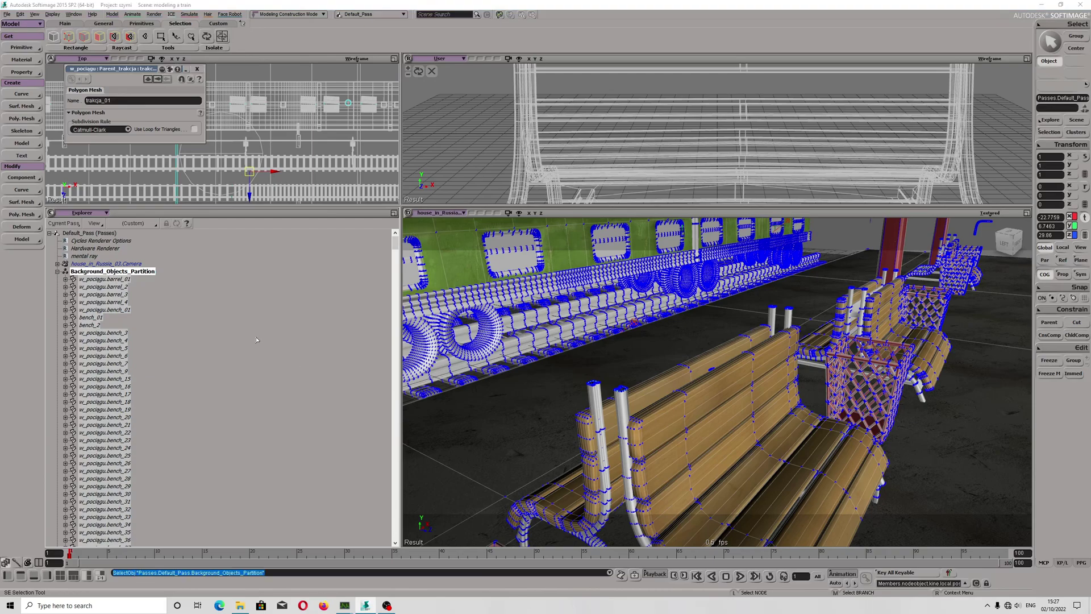
{"action": "scroll", "coordinate": [108, 341], "scroll_direction": "down", "scroll_amount": 10}
{"action": "scroll", "coordinate": [108, 351], "scroll_direction": "down", "scroll_amount": 10}
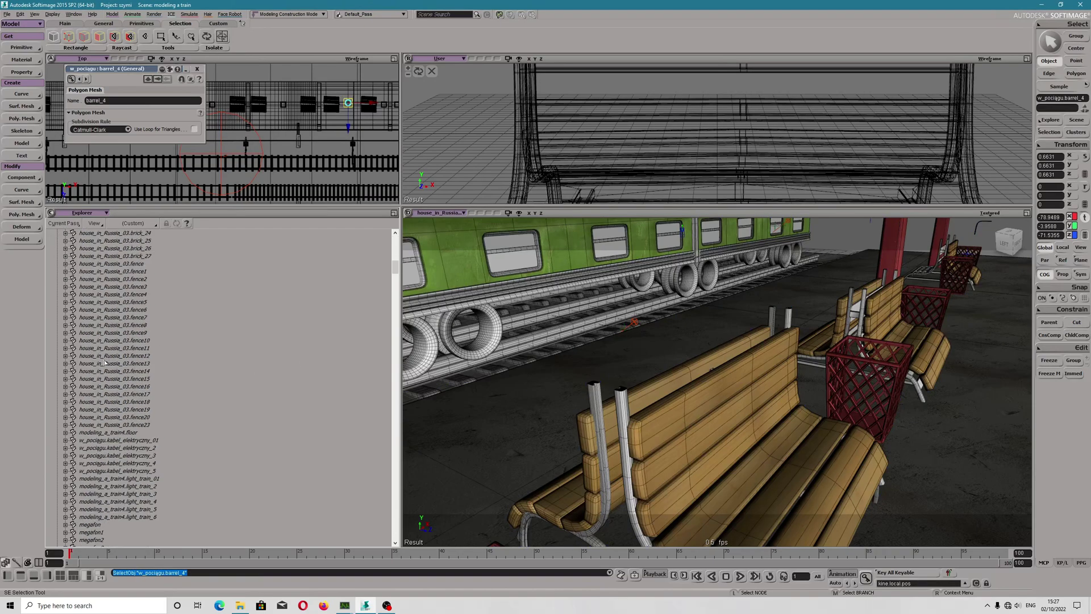
- Turn the camera viewport into a second explorer and look through Background_Objects_Partition from its first entry to its last
{"action": "left_click", "coordinate": [452, 213]}
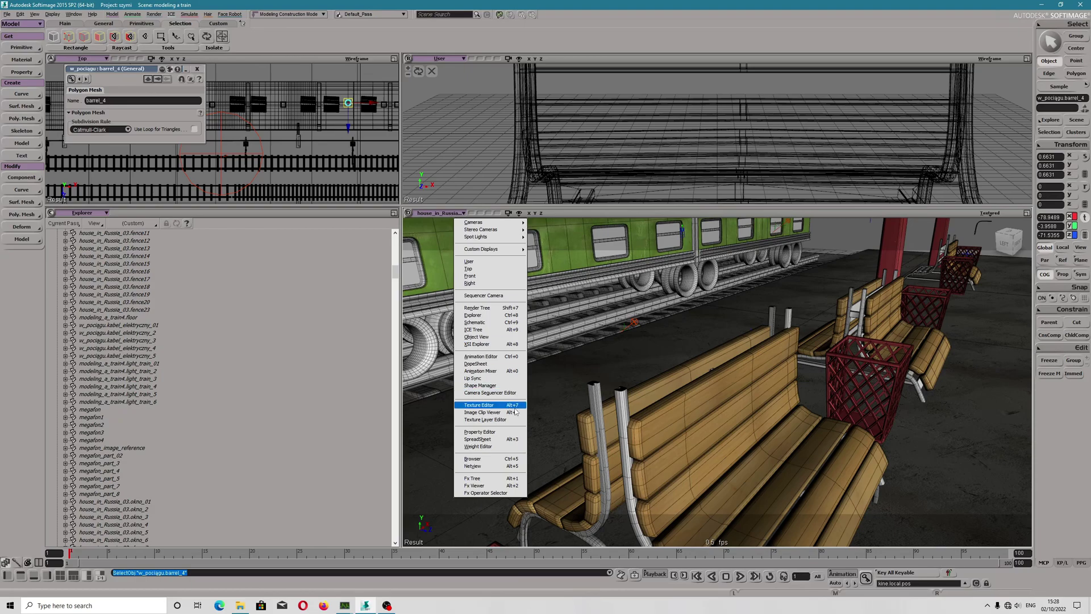
{"action": "left_click", "coordinate": [473, 315]}
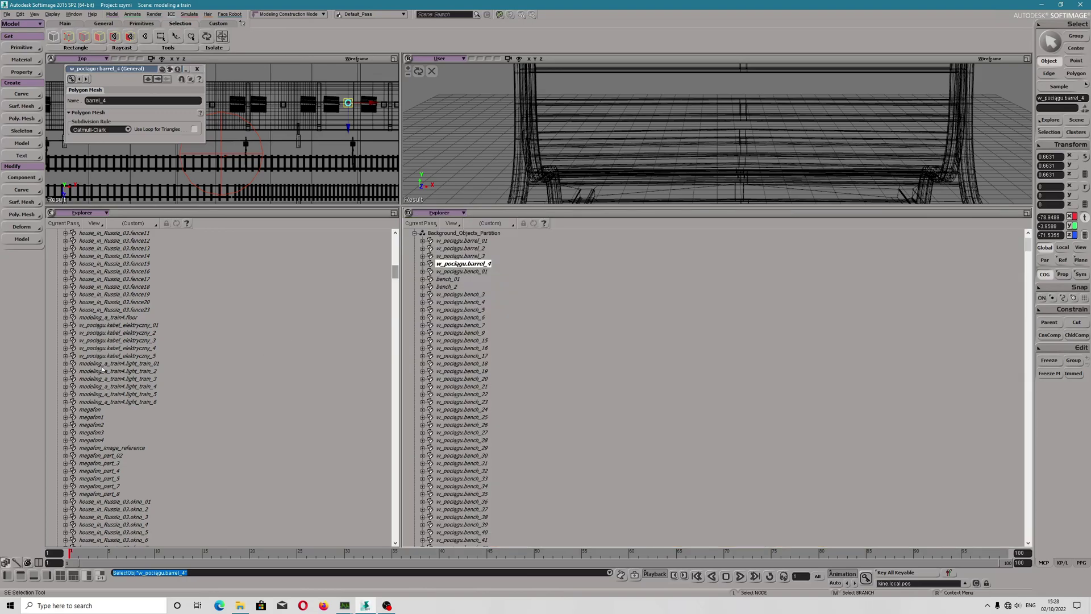
{"action": "scroll", "coordinate": [461, 301], "scroll_direction": "up", "scroll_amount": 2}
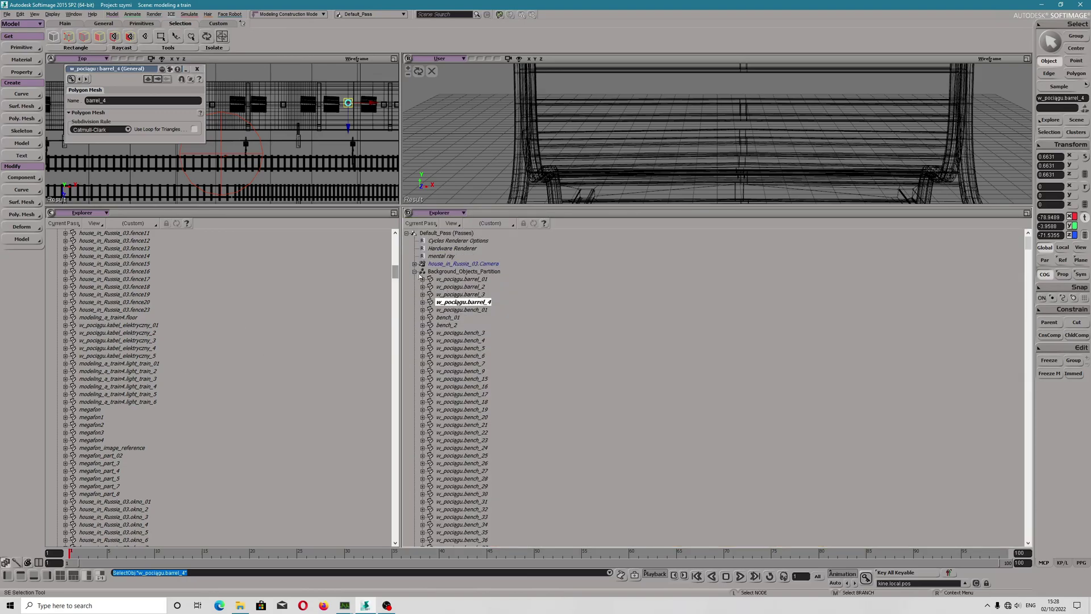
{"action": "left_click", "coordinate": [416, 272]}
{"action": "left_click", "coordinate": [415, 272]}
{"action": "scroll", "coordinate": [511, 379], "scroll_direction": "down", "scroll_amount": 3}
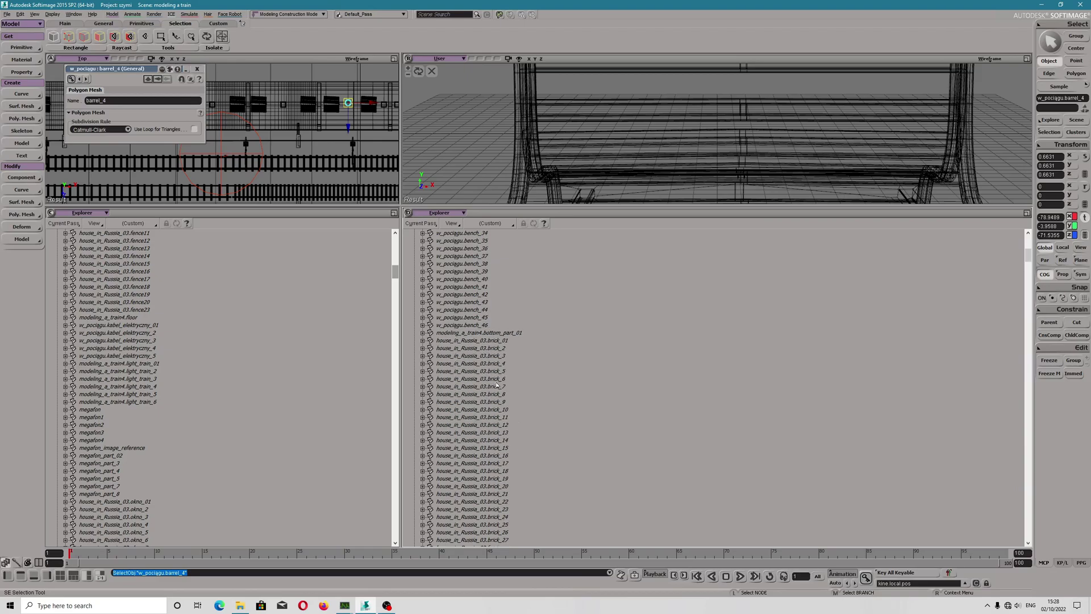
{"action": "left_click_drag", "start_coordinate": [1027, 260], "coordinate": [1006, 543]}
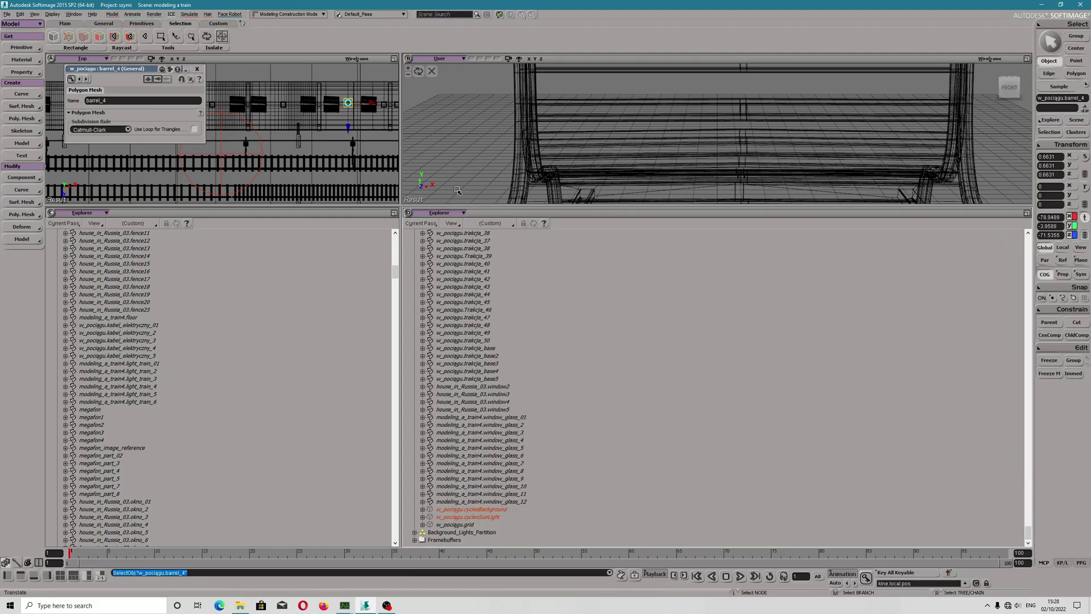
- Select the slats of the bench beside the bin in the User wireframe view
{"action": "scroll", "coordinate": [619, 147], "scroll_direction": "down", "scroll_amount": 5}
{"action": "scroll", "coordinate": [691, 111], "scroll_direction": "up", "scroll_amount": 3}
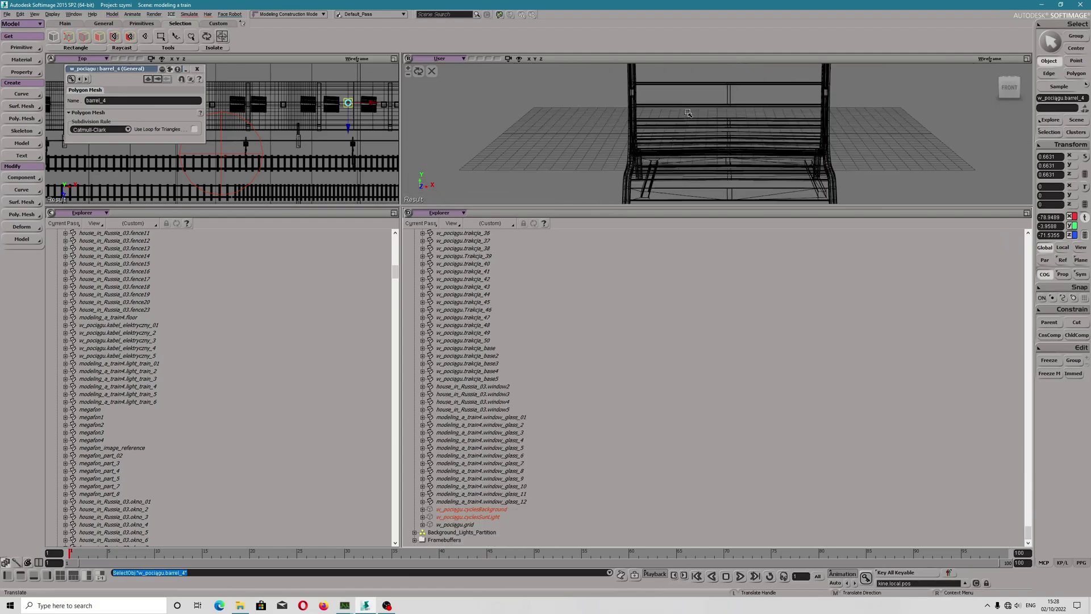
{"action": "left_click", "coordinate": [431, 71]}
{"action": "scroll", "coordinate": [651, 152], "scroll_direction": "down", "scroll_amount": 3}
{"action": "key", "text": "s"}
{"action": "right_click_drag", "start_coordinate": [753, 174], "coordinate": [515, 152]}
{"action": "left_click", "coordinate": [528, 170]}
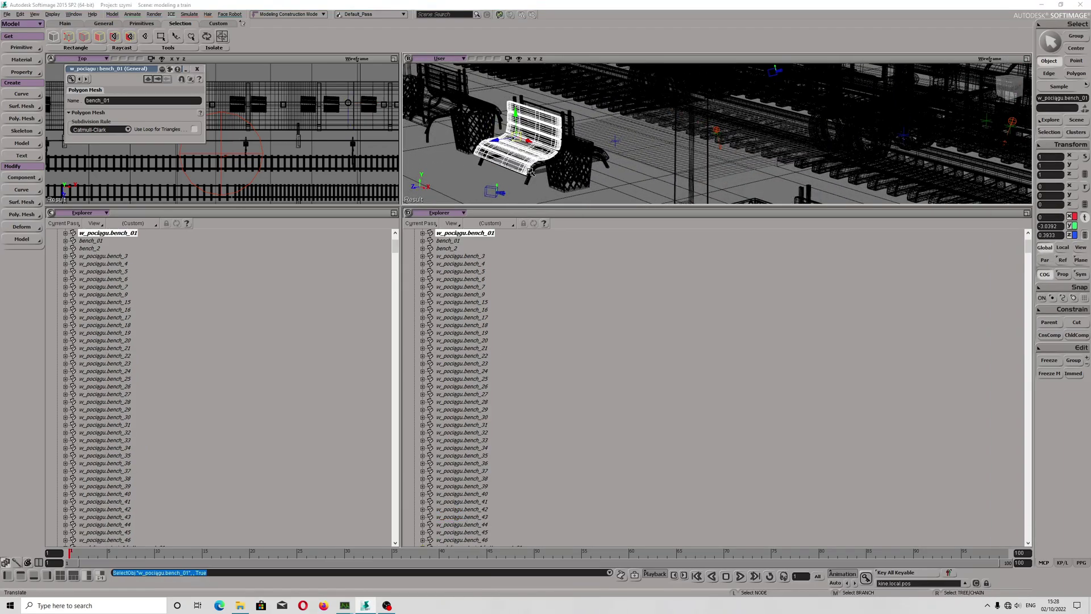
- Collapse and re-expand Background_Objects_Partition in the second explorer, and select the lattice bin beside the bench in the User view
{"action": "scroll", "coordinate": [430, 278], "scroll_direction": "up", "scroll_amount": 1}
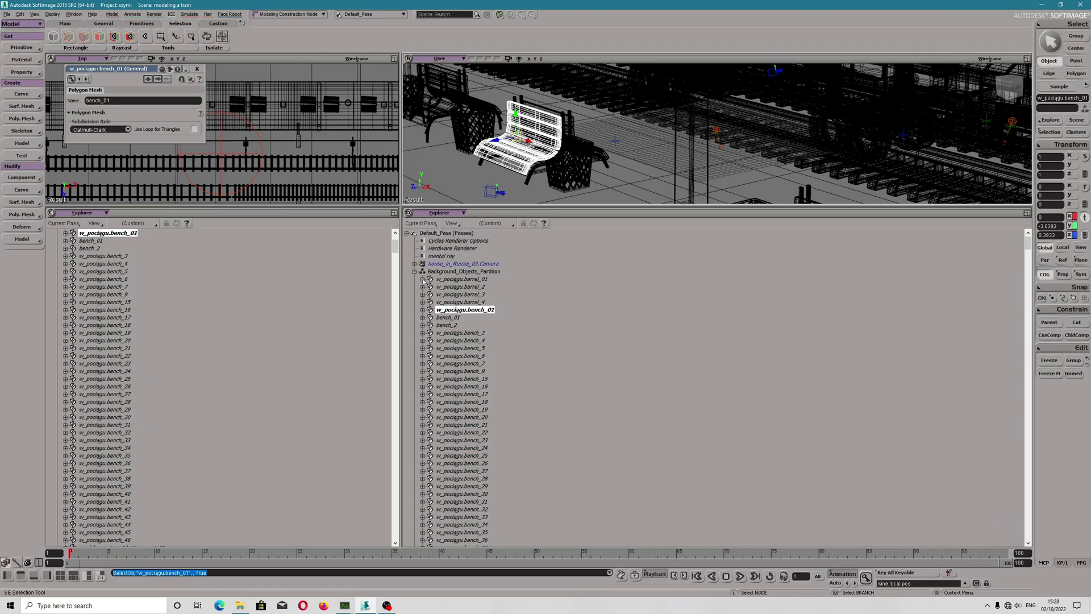
{"action": "left_click", "coordinate": [415, 272]}
{"action": "left_click", "coordinate": [415, 272]}
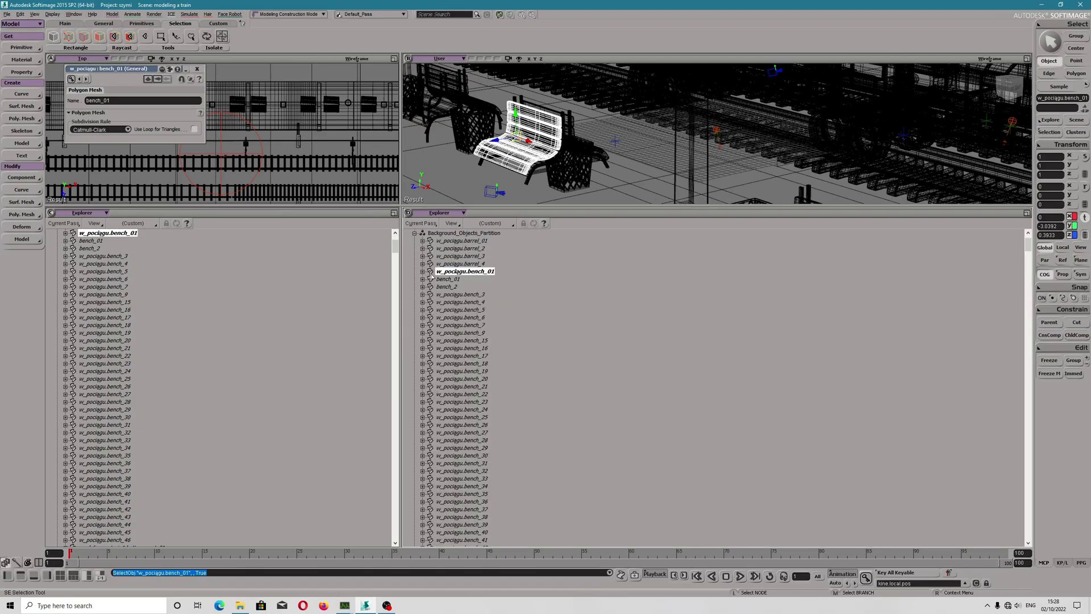
{"action": "left_click", "coordinate": [554, 141]}
{"action": "key", "text": "v"}
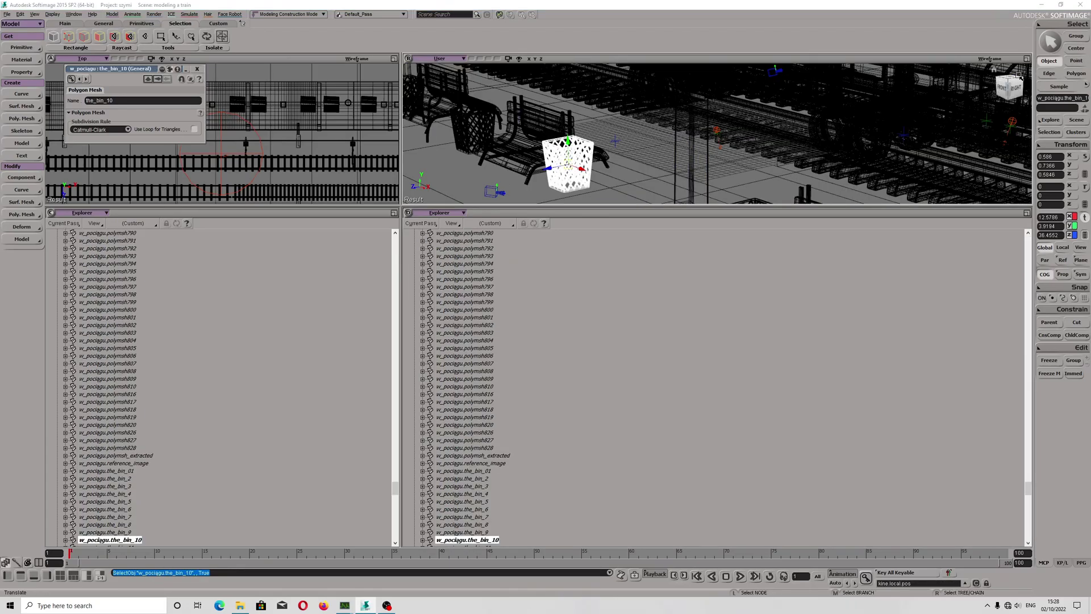
- List the scene's groups, select Train_bench_01, railway_tracks and Train_bench_2 in turn, and inspect the highlighted platform benches
{"action": "left_click", "coordinate": [1041, 122]}
{"action": "left_click", "coordinate": [994, 190]}
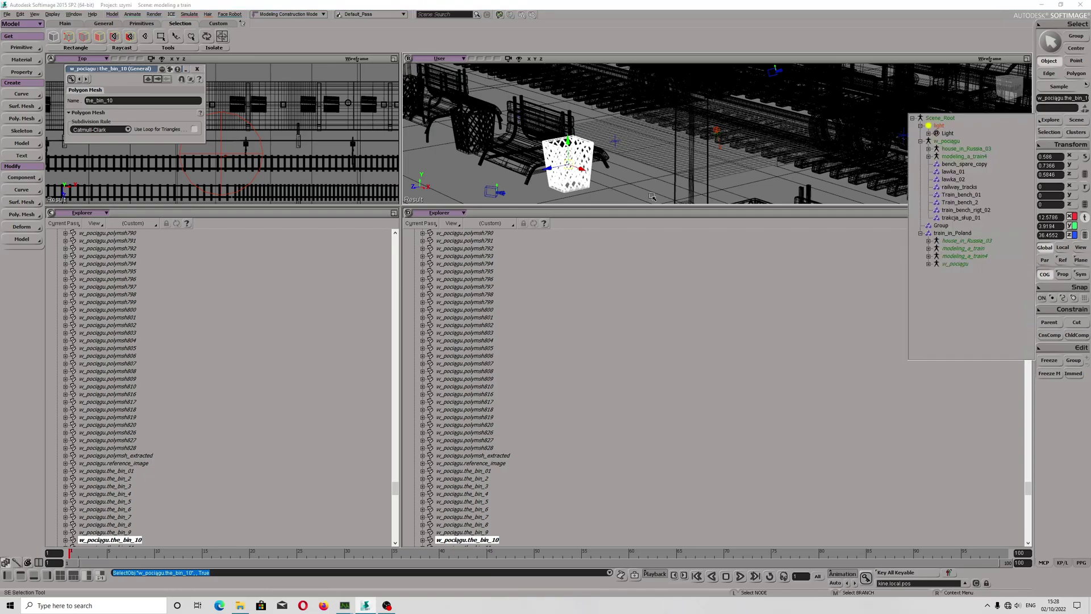
{"action": "left_click", "coordinate": [952, 195]}
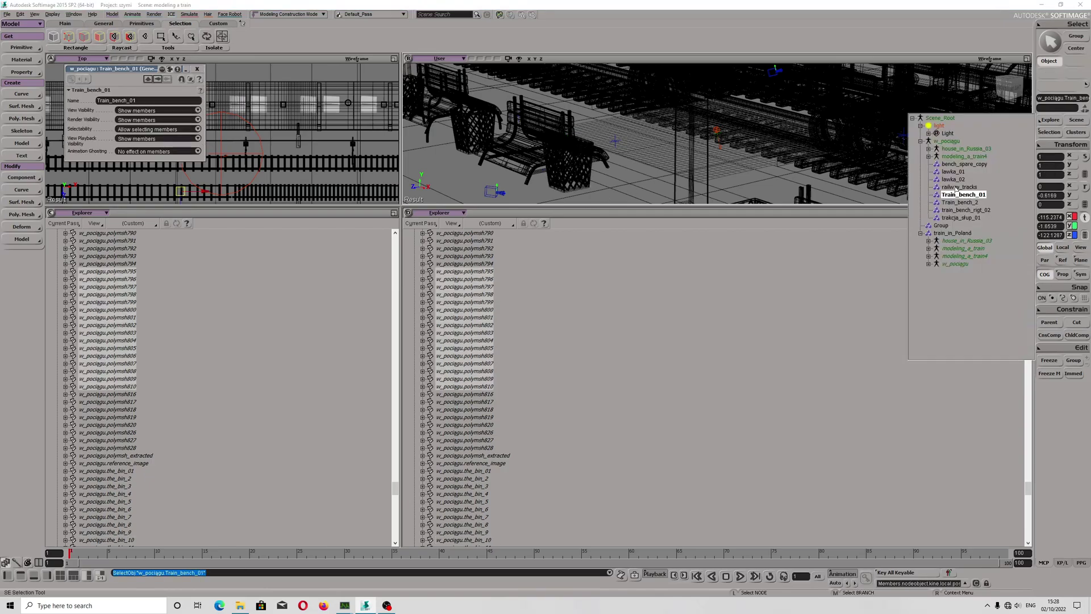
{"action": "left_click", "coordinate": [958, 186]}
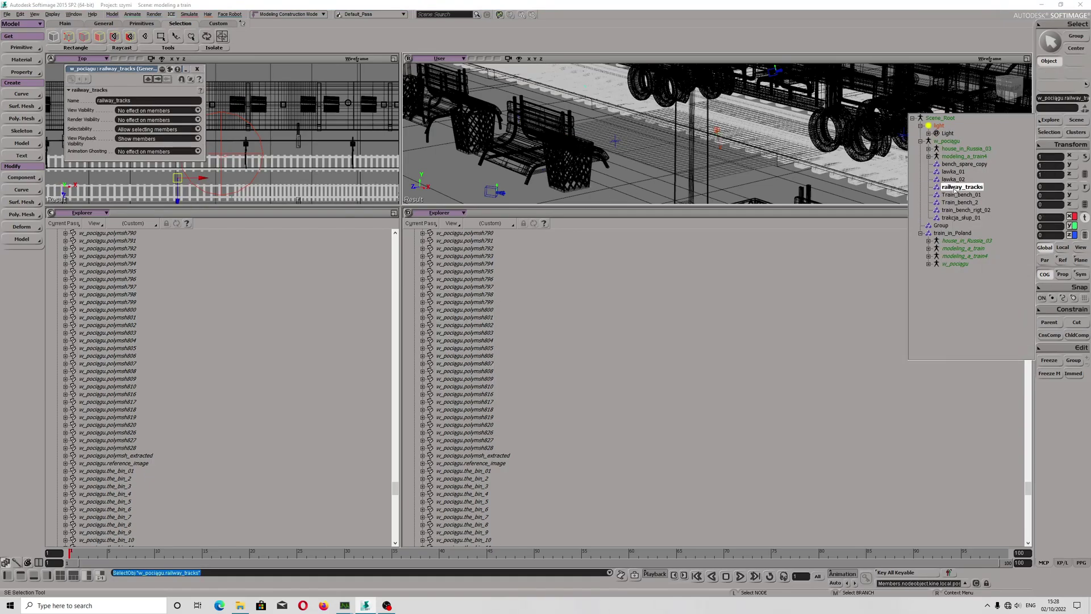
{"action": "left_click", "coordinate": [952, 202]}
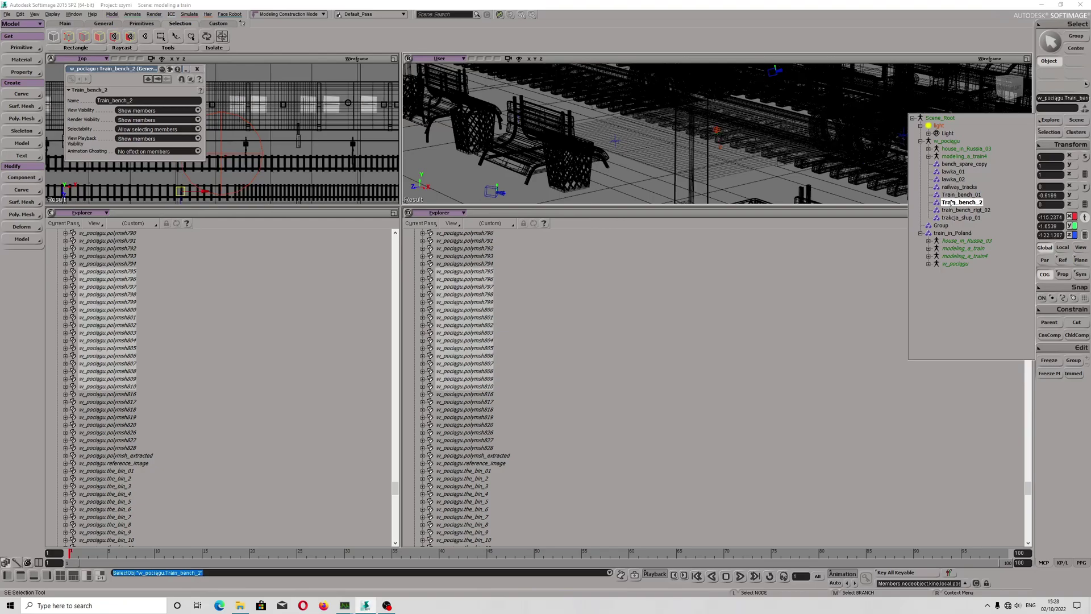
{"action": "left_click", "coordinate": [750, 143]}
{"action": "left_click_drag", "start_coordinate": [792, 134], "coordinate": [694, 214]}
{"action": "scroll", "coordinate": [752, 141], "scroll_direction": "down", "scroll_amount": 5}
{"action": "scroll", "coordinate": [752, 141], "scroll_direction": "up", "scroll_amount": 8}
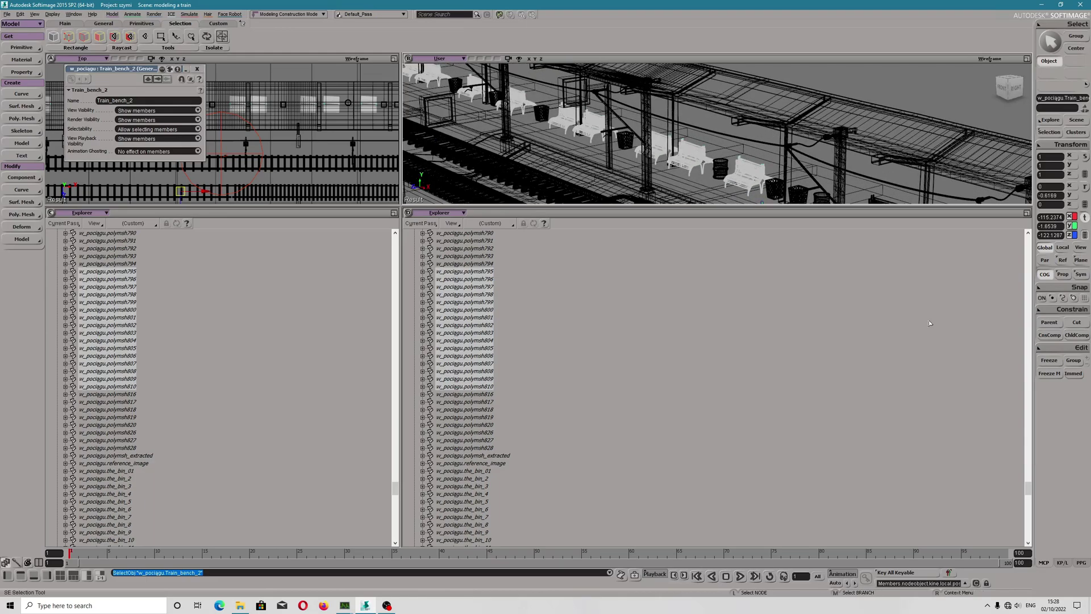
- Try to cut the Train_bench_2 group and look through the second explorer's entries back to the beginning of the pass
{"action": "left_click", "coordinate": [1076, 322]}
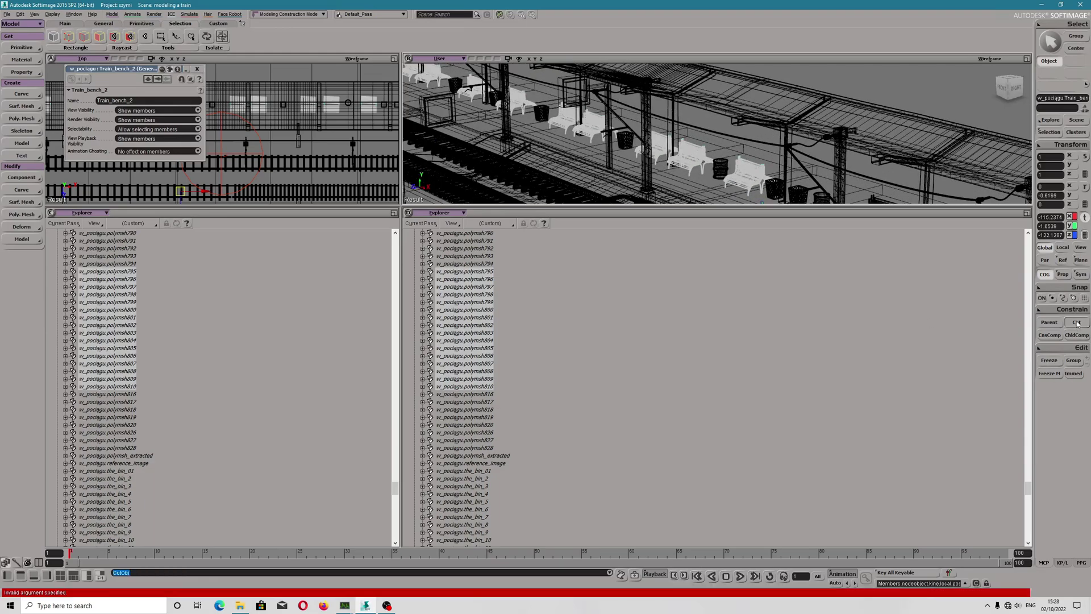
{"action": "scroll", "coordinate": [469, 310], "scroll_direction": "up", "scroll_amount": 10}
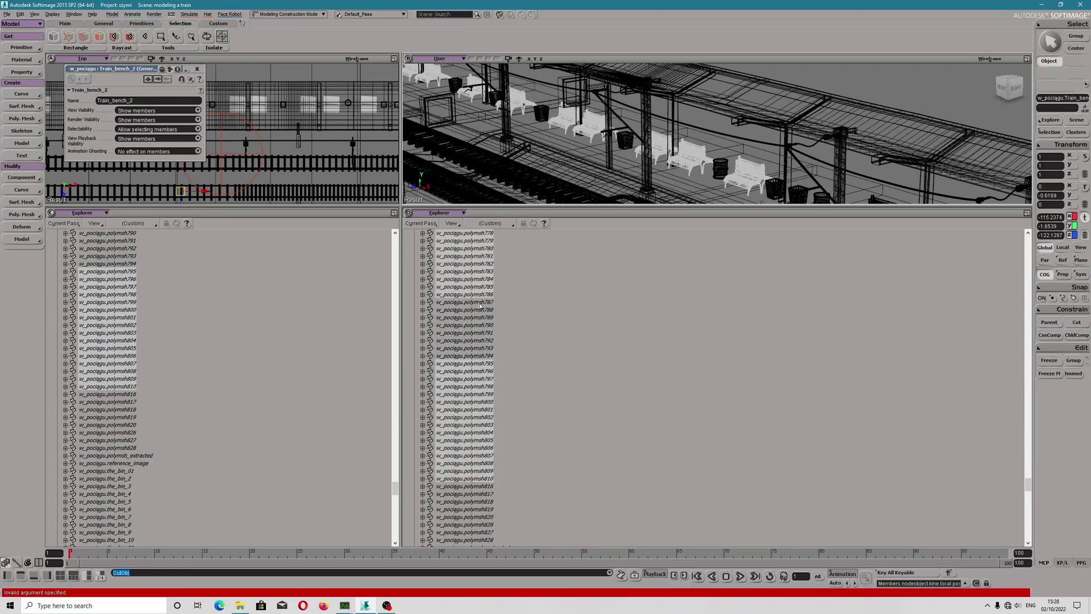
{"action": "scroll", "coordinate": [469, 310], "scroll_direction": "up", "scroll_amount": 10}
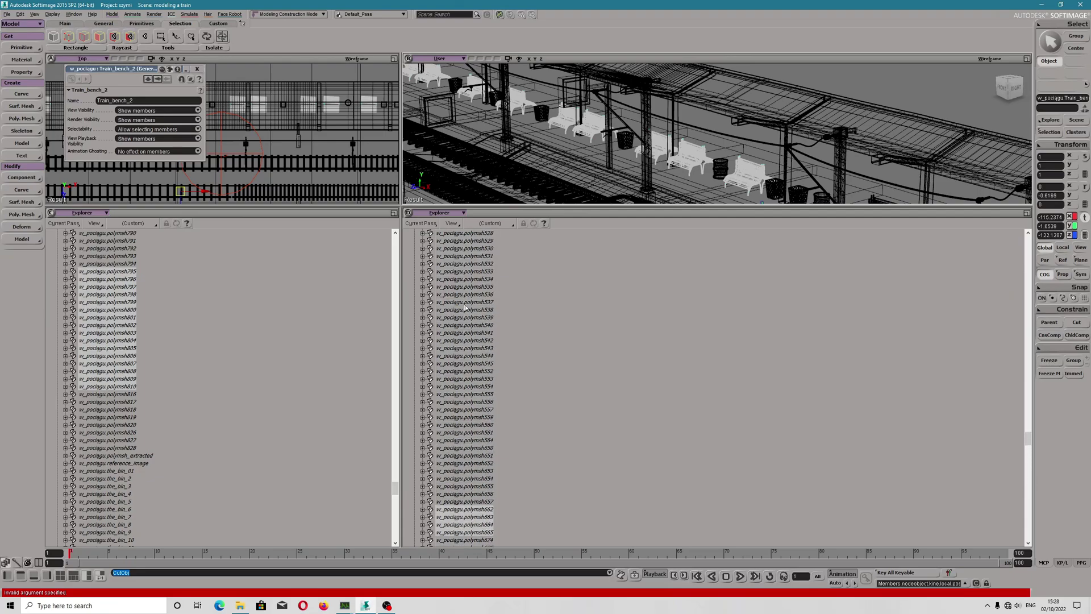
{"action": "left_click_drag", "start_coordinate": [1028, 429], "coordinate": [1018, 232]}
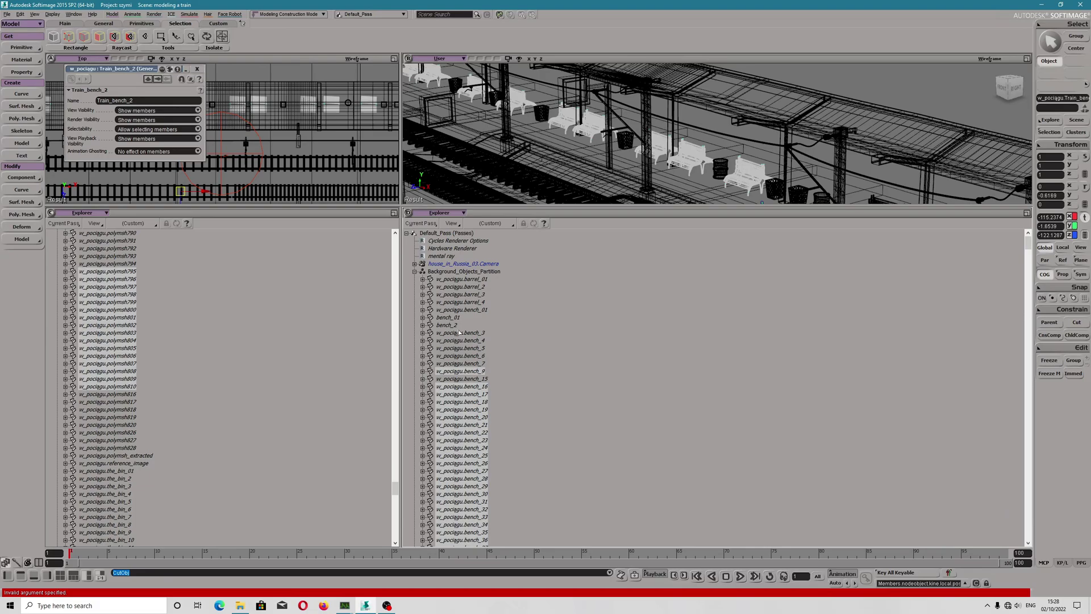
{"action": "scroll", "coordinate": [760, 145], "scroll_direction": "down", "scroll_amount": 4}
{"action": "scroll", "coordinate": [760, 145], "scroll_direction": "down", "scroll_amount": 1}
{"action": "scroll", "coordinate": [760, 144], "scroll_direction": "up", "scroll_amount": 5}
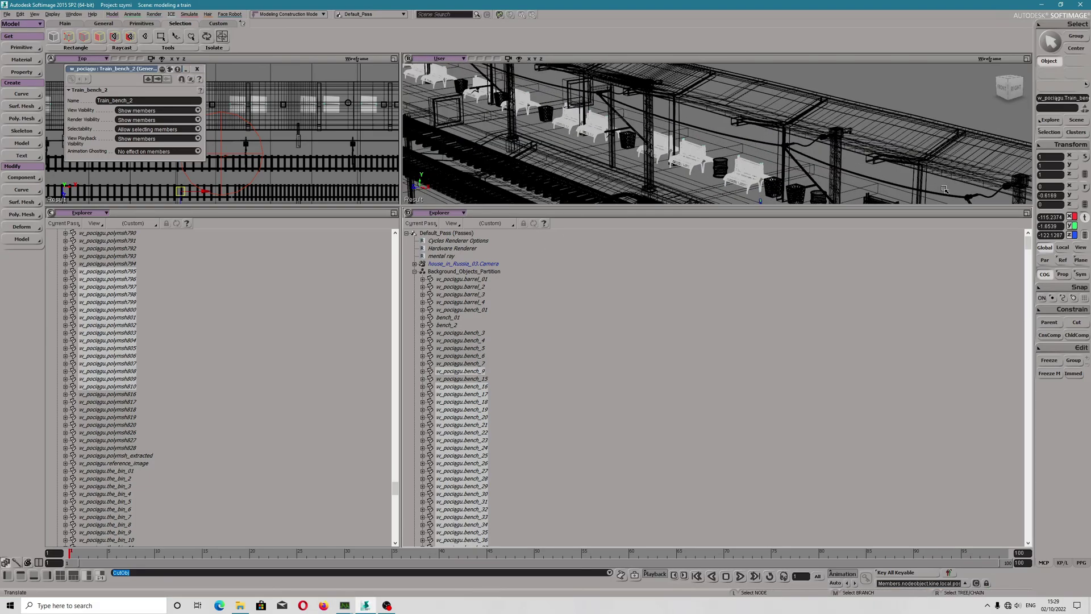
- List the scene's groups again and select Train_bench_01, railway_tracks and lawka_02 in turn to identify their members
{"action": "left_click", "coordinate": [1047, 132]}
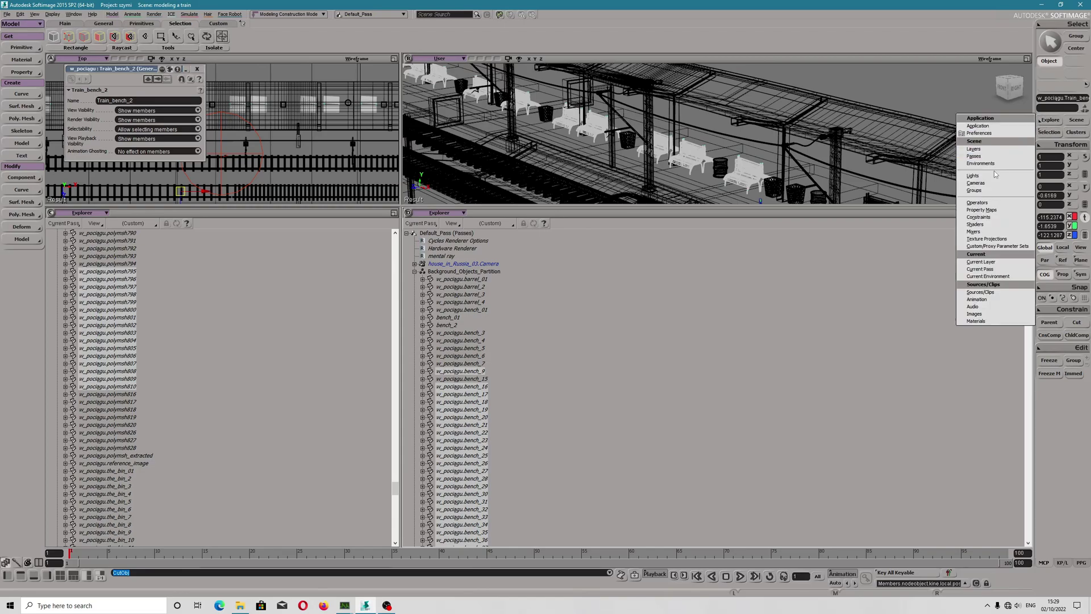
{"action": "left_click", "coordinate": [983, 194]}
{"action": "left_click", "coordinate": [946, 196]}
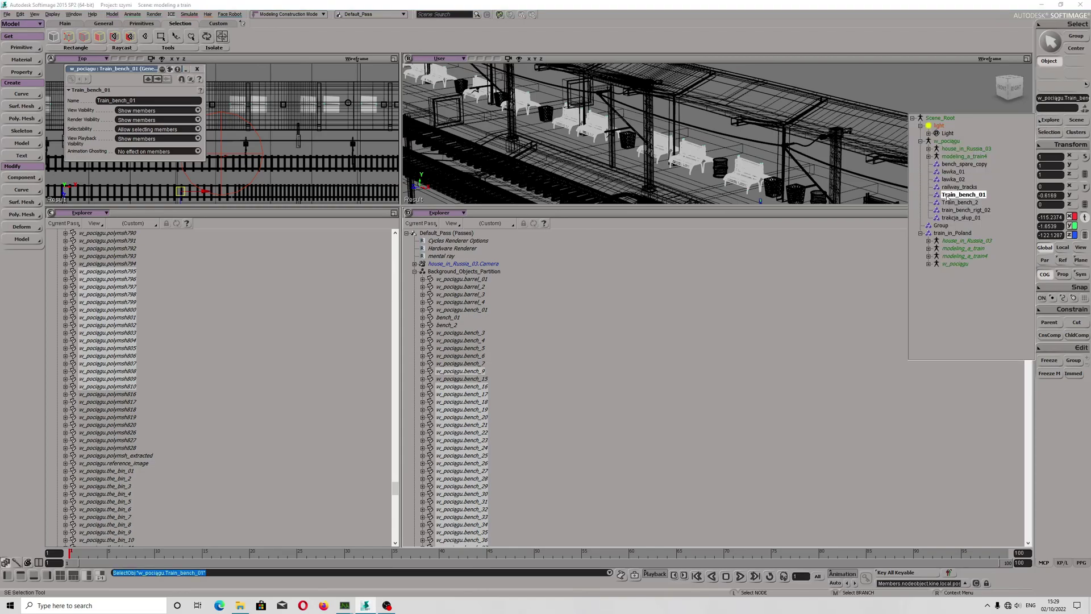
{"action": "scroll", "coordinate": [647, 119], "scroll_direction": "down", "scroll_amount": 3}
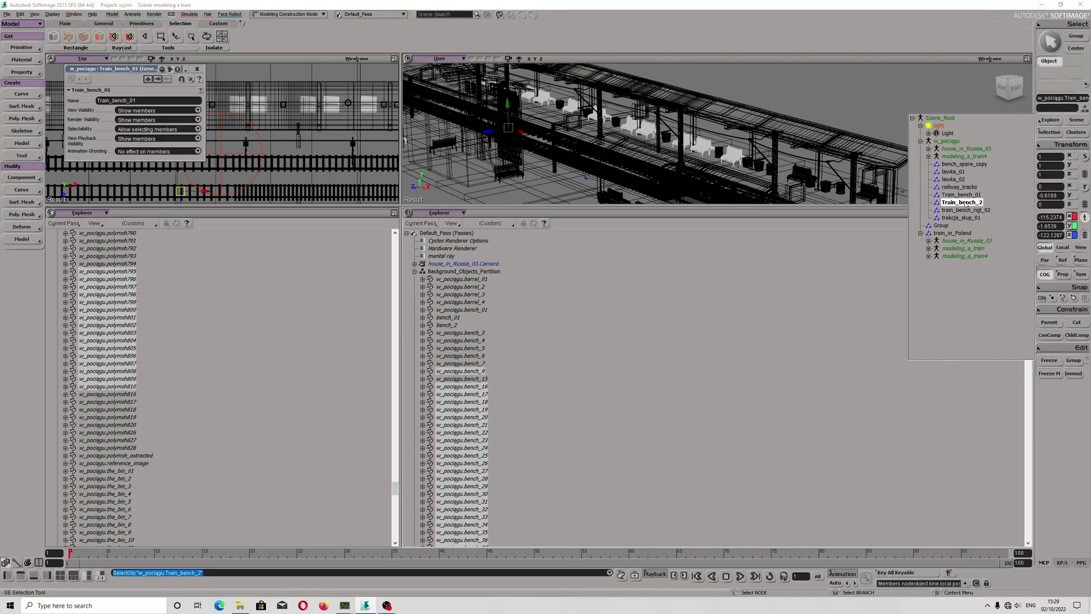
{"action": "left_click", "coordinate": [958, 187]}
{"action": "left_click", "coordinate": [955, 179]}
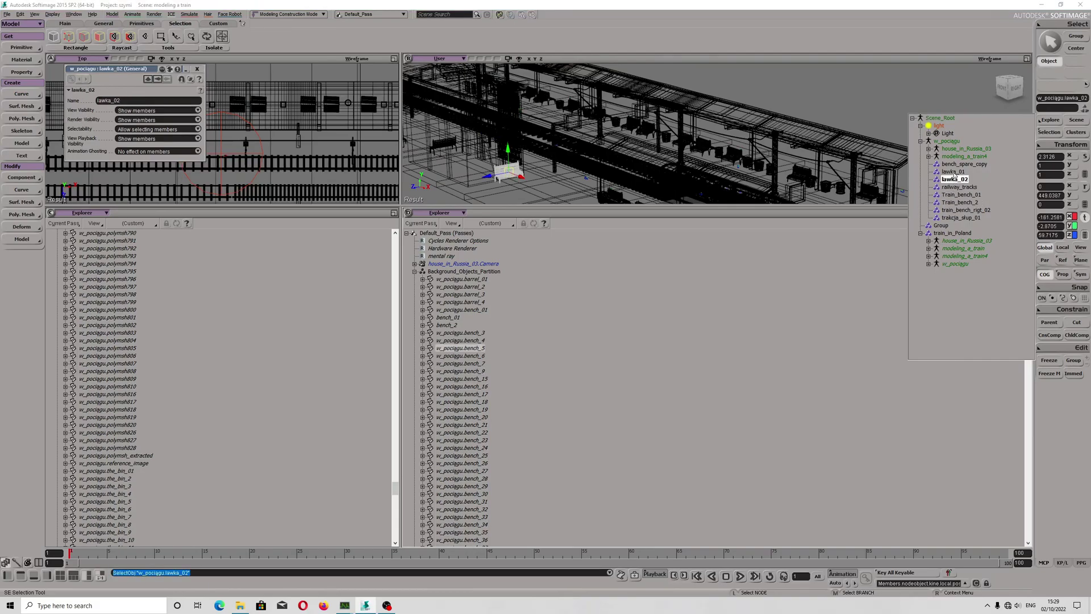
- Delete the Train_bench_01 and Train_bench_2 groups from the scene
{"action": "left_click", "coordinate": [961, 187]}
{"action": "left_click", "coordinate": [962, 195]}
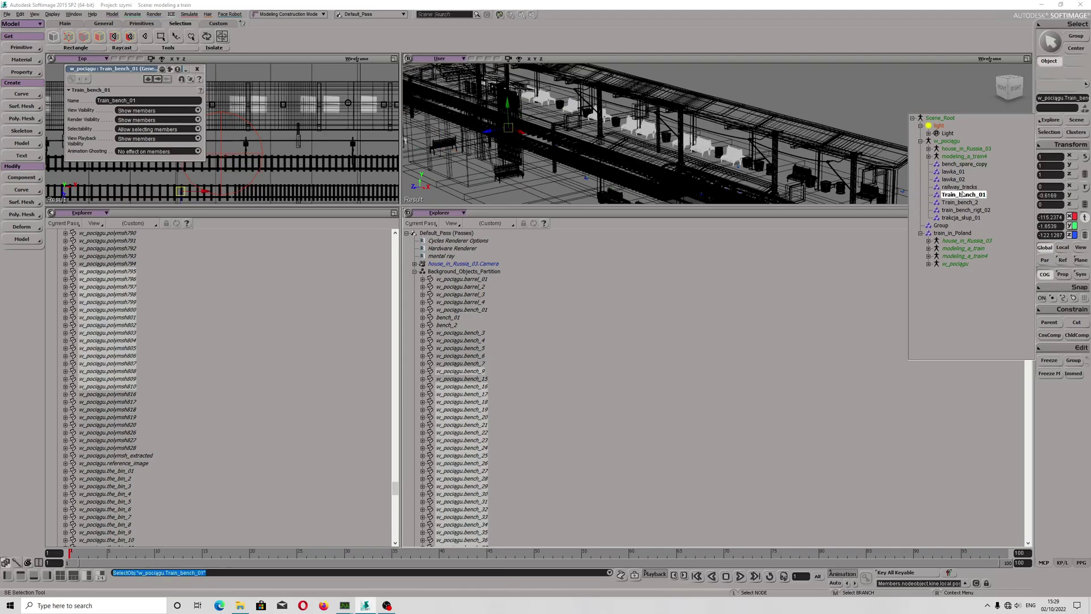
{"action": "key", "text": "Delete"}
{"action": "left_click", "coordinate": [959, 188]}
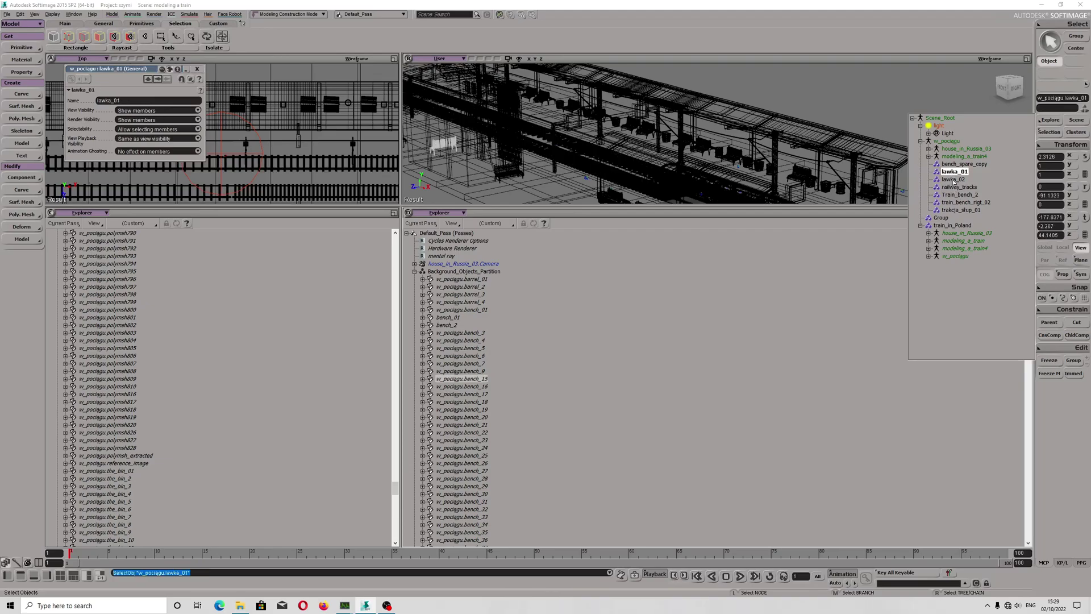
{"action": "left_click", "coordinate": [957, 196]}
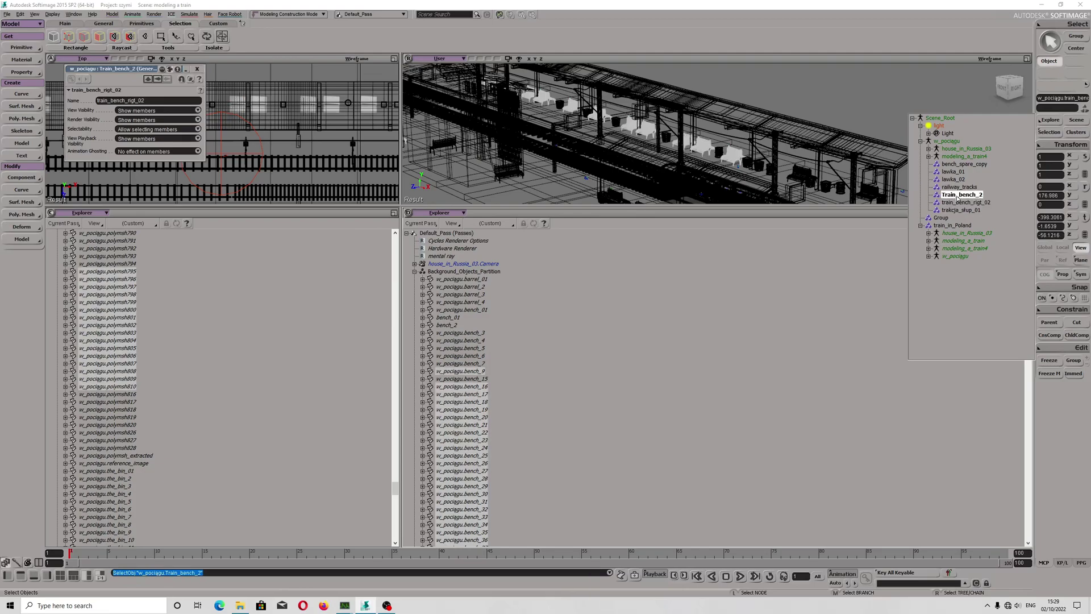
{"action": "key", "text": "Delete"}
- Delete the trakcja_slup_01 group and the scene-root group named Group
{"action": "left_click", "coordinate": [958, 201]}
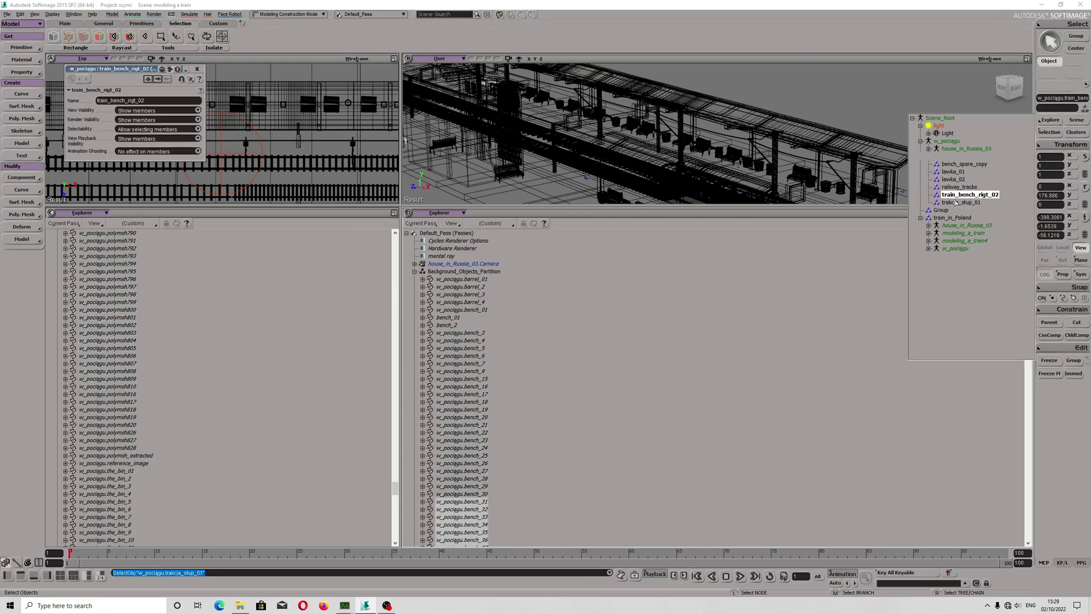
{"action": "key", "text": "Delete"}
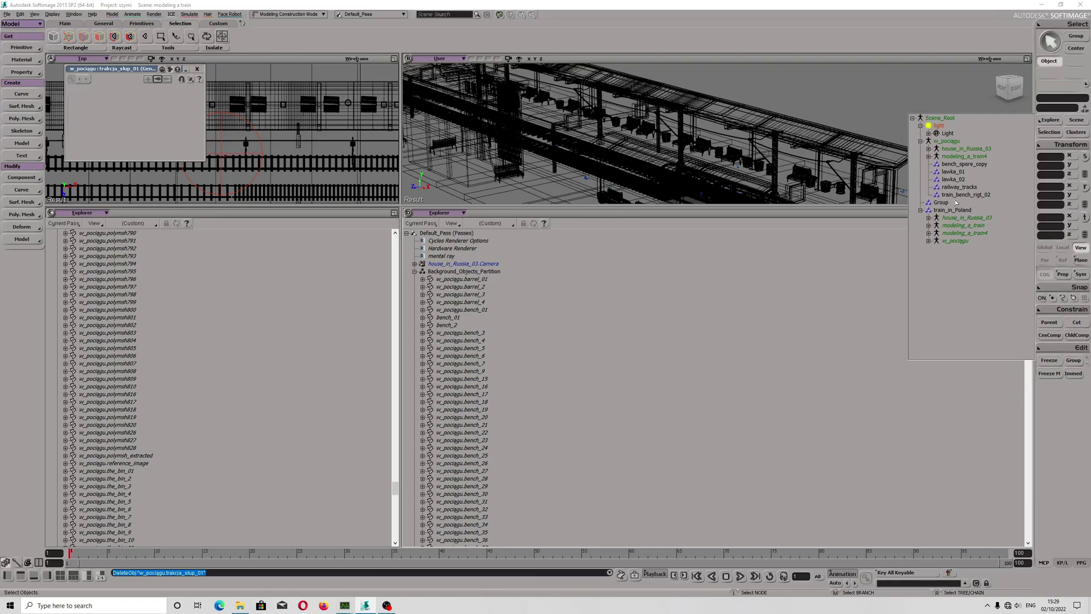
{"action": "left_click", "coordinate": [957, 188]}
{"action": "left_click", "coordinate": [941, 204]}
{"action": "key", "text": "Delete"}
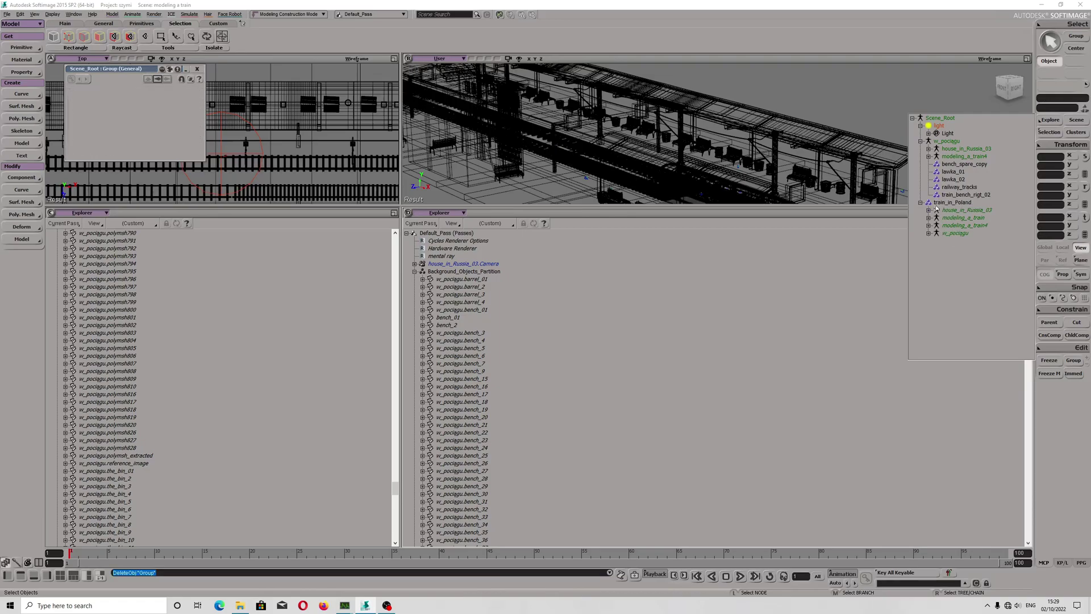
- Select train_in_Poland, train_bench_rigt_02 and railway_tracks in turn to identify their members
{"action": "left_click", "coordinate": [952, 203]}
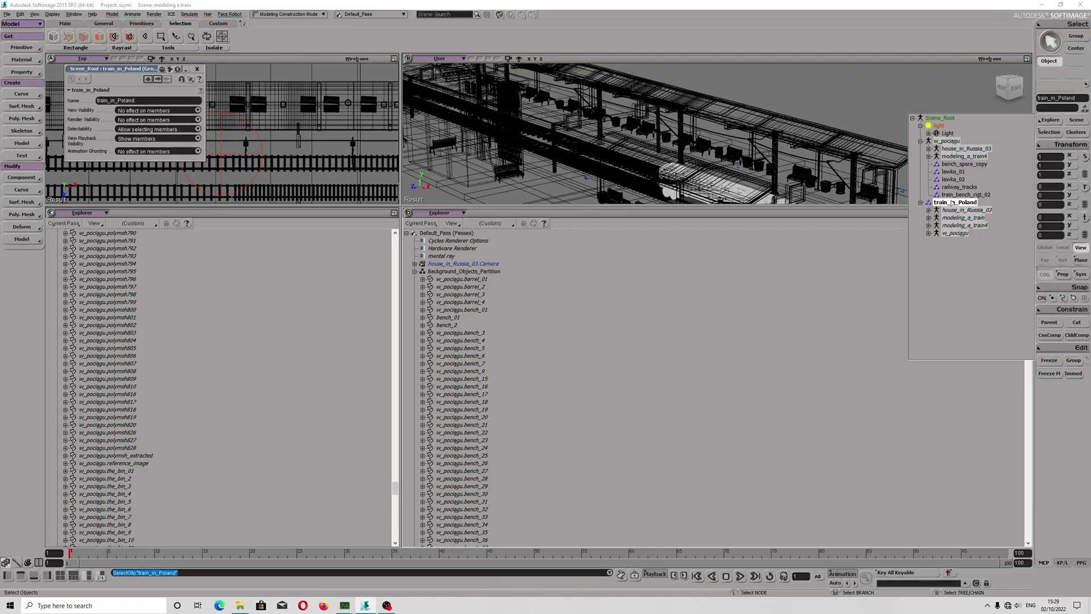
{"action": "left_click", "coordinate": [959, 196]}
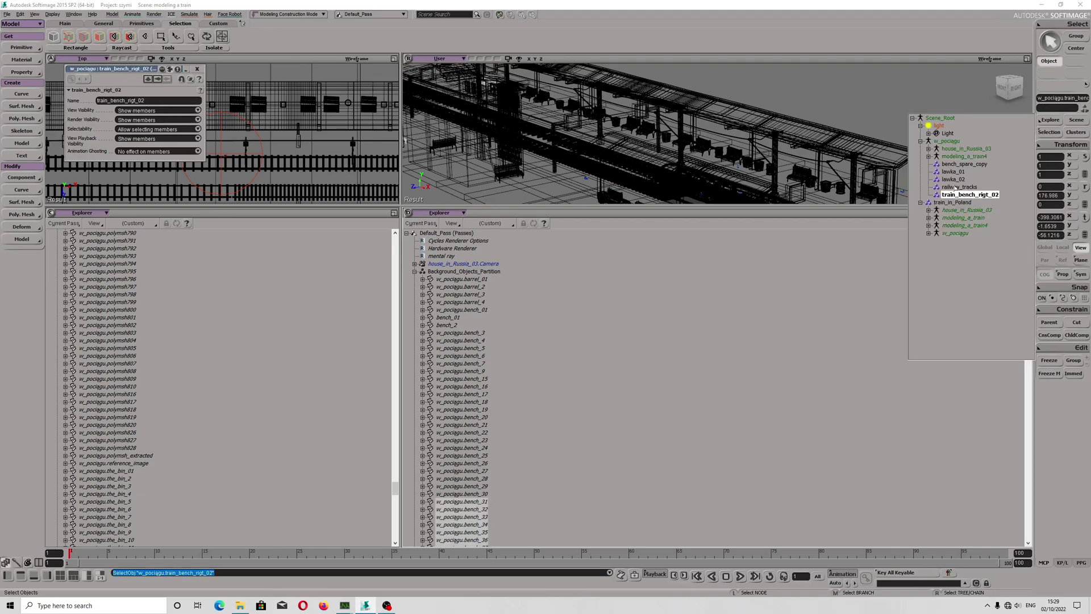
{"action": "left_click", "coordinate": [956, 188]}
- Delete the lawka_02, lawka_01 and bench_spare_copy groups
{"action": "left_click", "coordinate": [957, 180]}
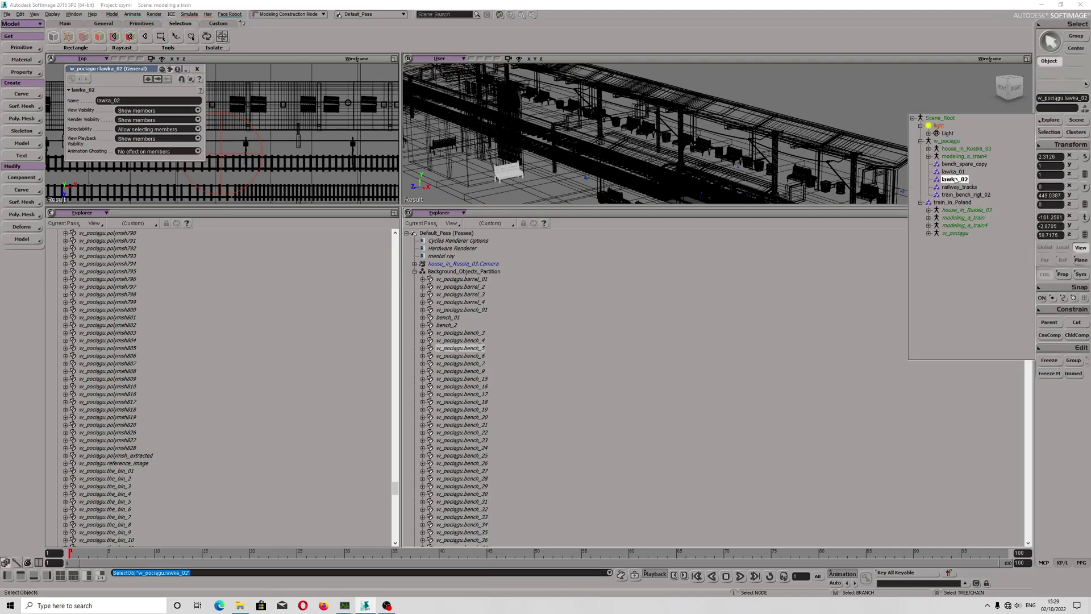
{"action": "key", "text": "Delete"}
{"action": "left_click", "coordinate": [952, 173]}
{"action": "key", "text": "Delete"}
{"action": "left_click", "coordinate": [956, 165]}
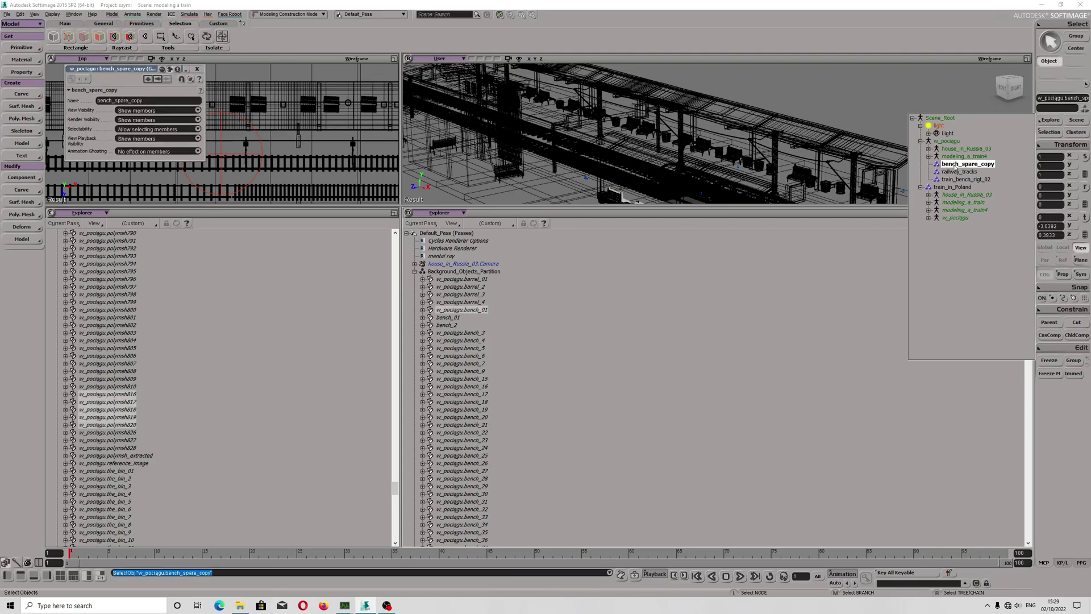
{"action": "key", "text": "Delete"}
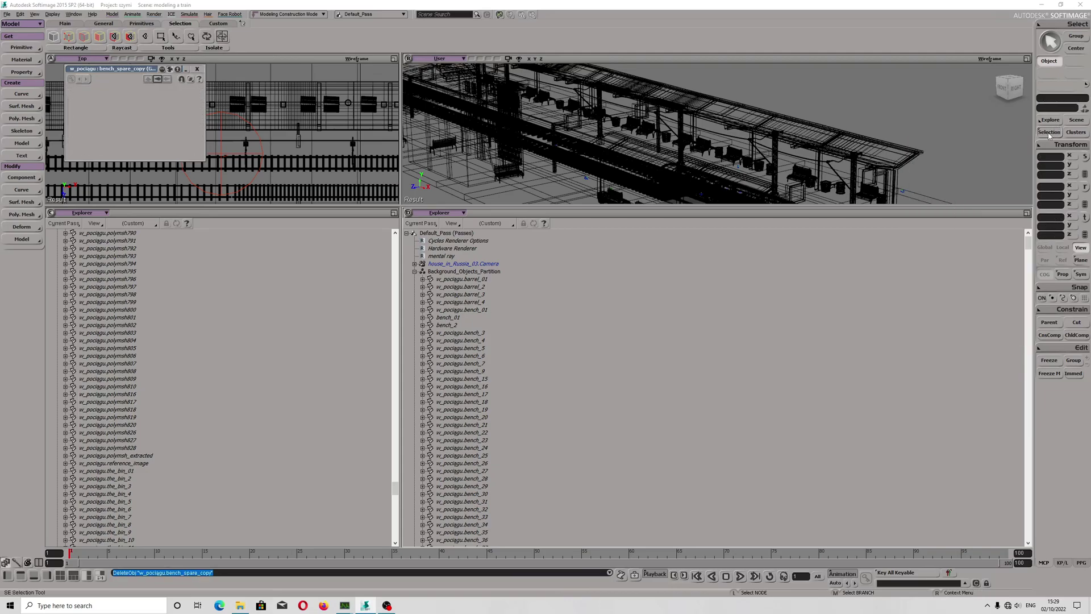
- Select the platform floor, the house window okno_7 and the near platform's canopy in turn to locate them in both explorers
{"action": "left_click", "coordinate": [701, 173]}
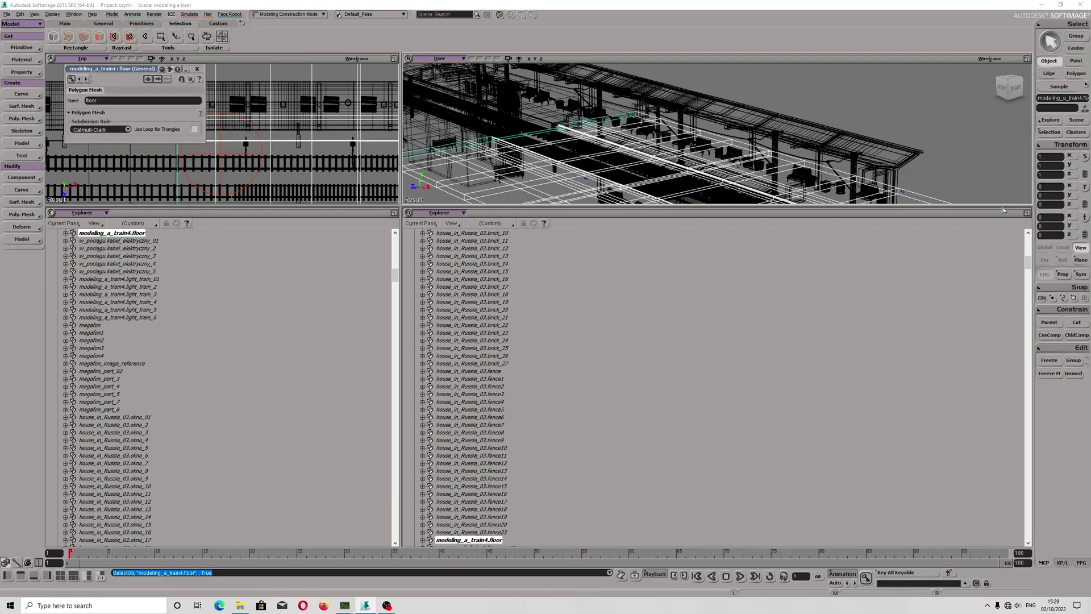
{"action": "left_click", "coordinate": [114, 462]}
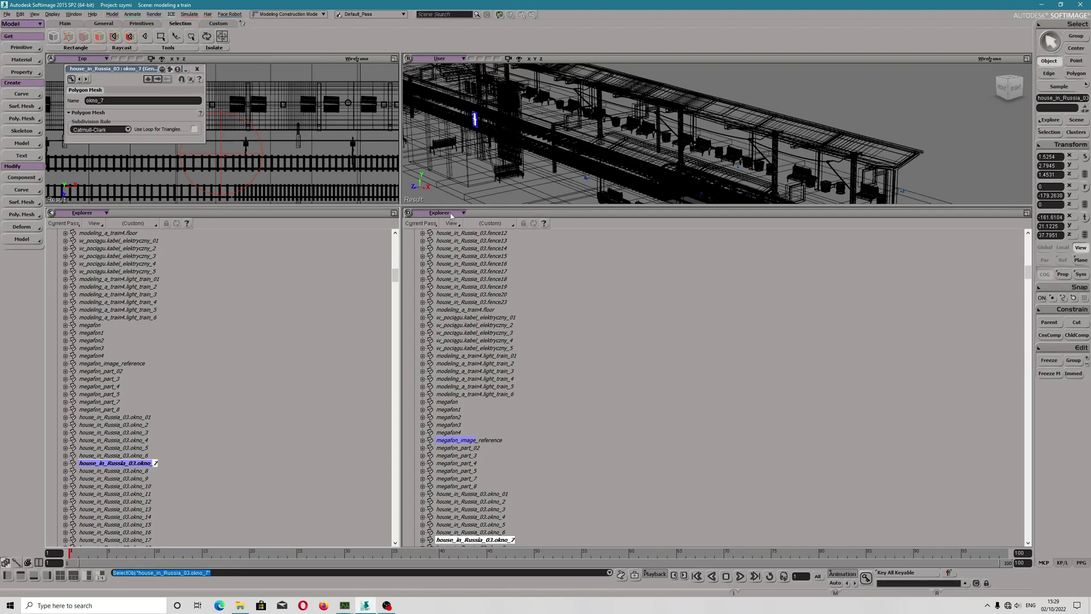
{"action": "left_click", "coordinate": [996, 59]}
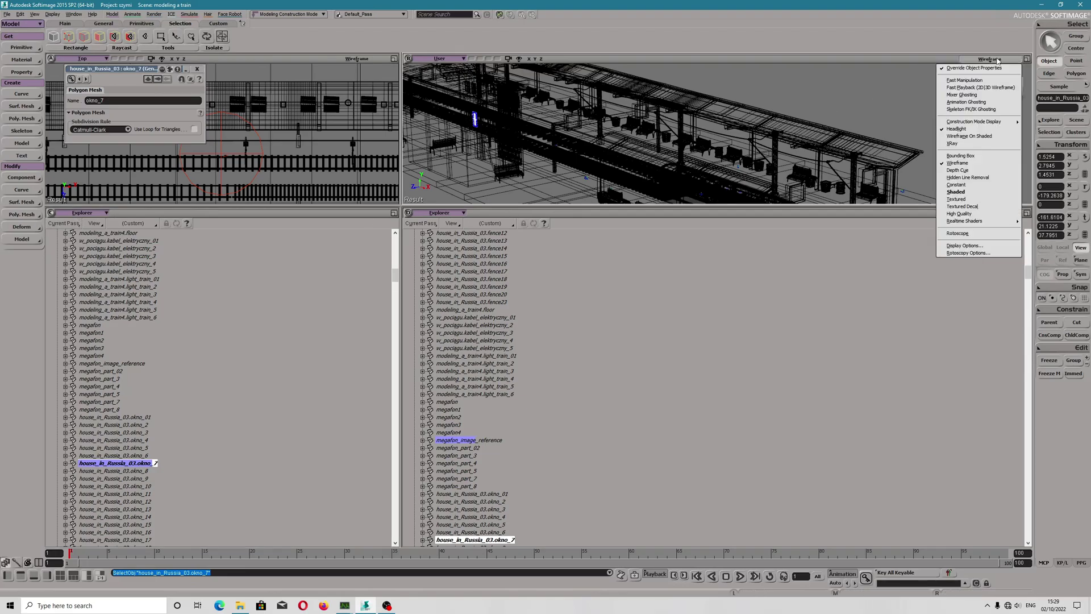
{"action": "left_click", "coordinate": [1026, 58]}
{"action": "left_click", "coordinate": [517, 401]}
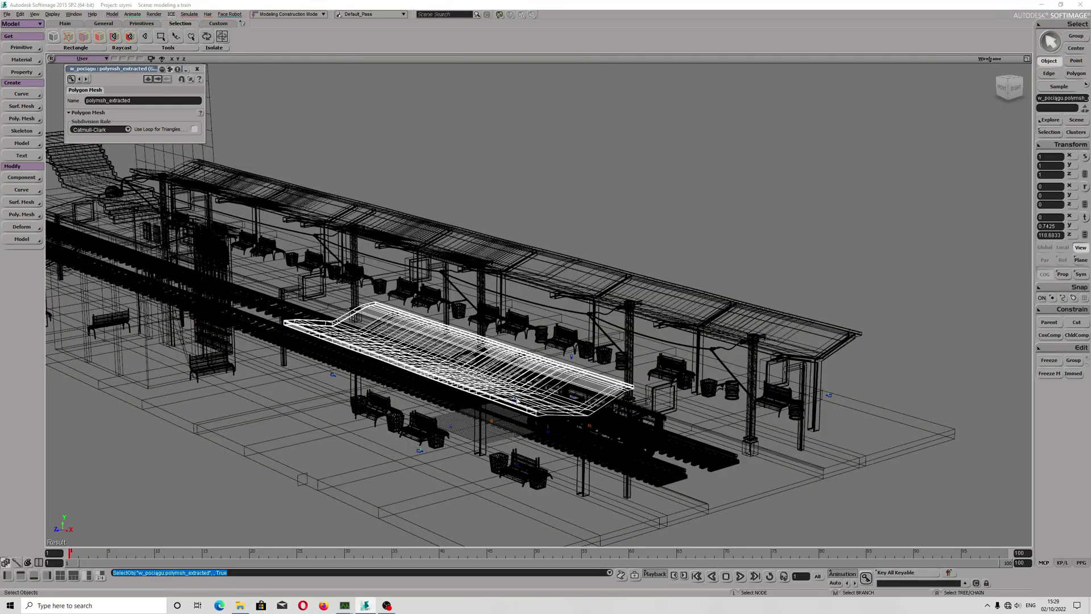
{"action": "left_click", "coordinate": [1026, 58]}
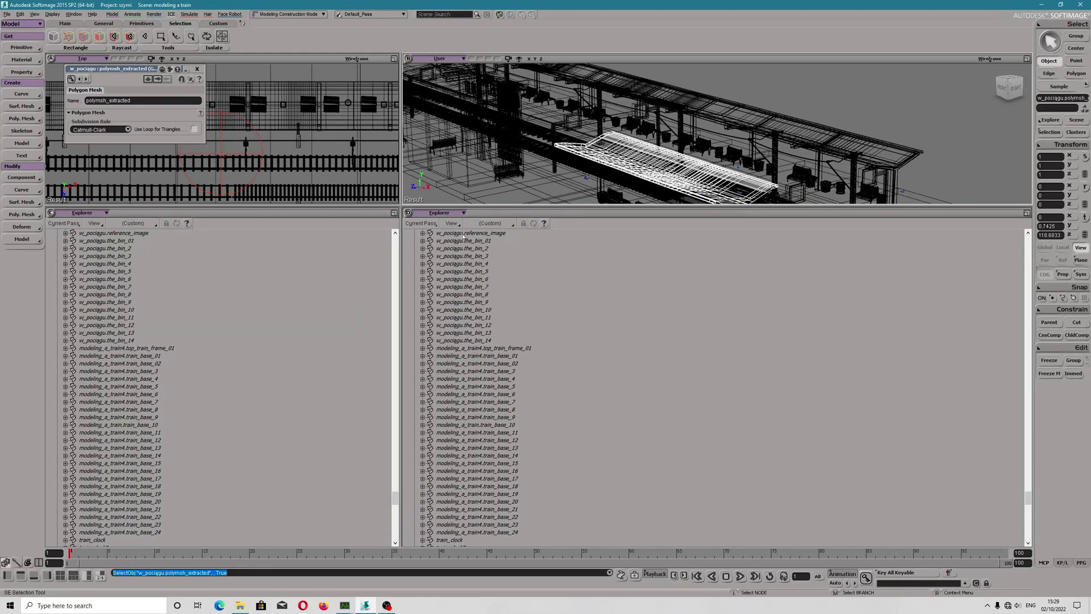
{"action": "left_click", "coordinate": [94, 223]}
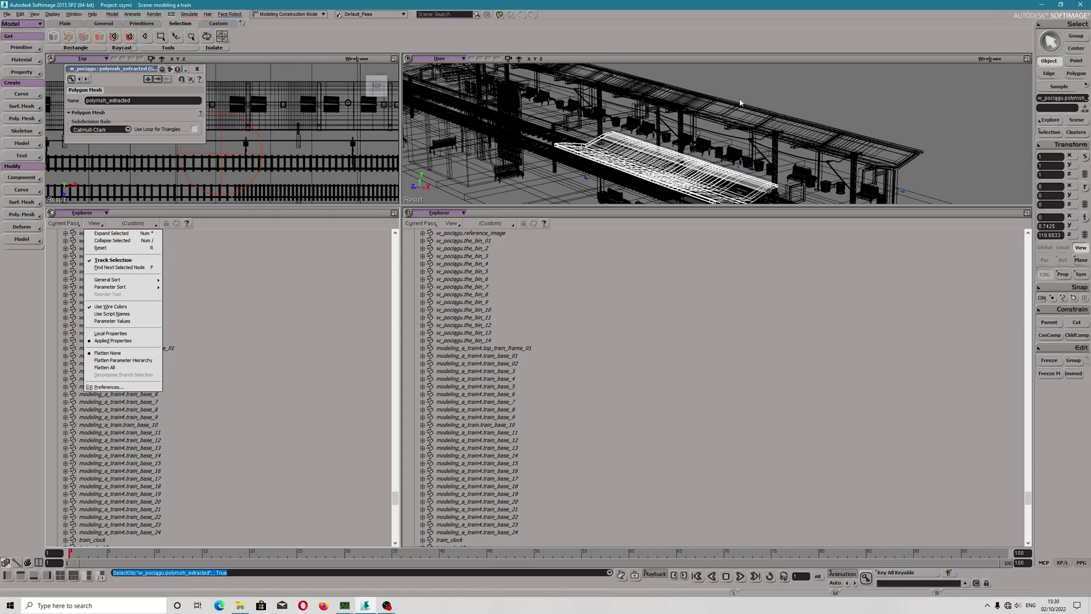
- Maximize the User view, display it as Shaded with Wireframe On Shaded, and select bench_3 on the near platform
{"action": "left_click", "coordinate": [1027, 58]}
{"action": "left_click", "coordinate": [1026, 59]}
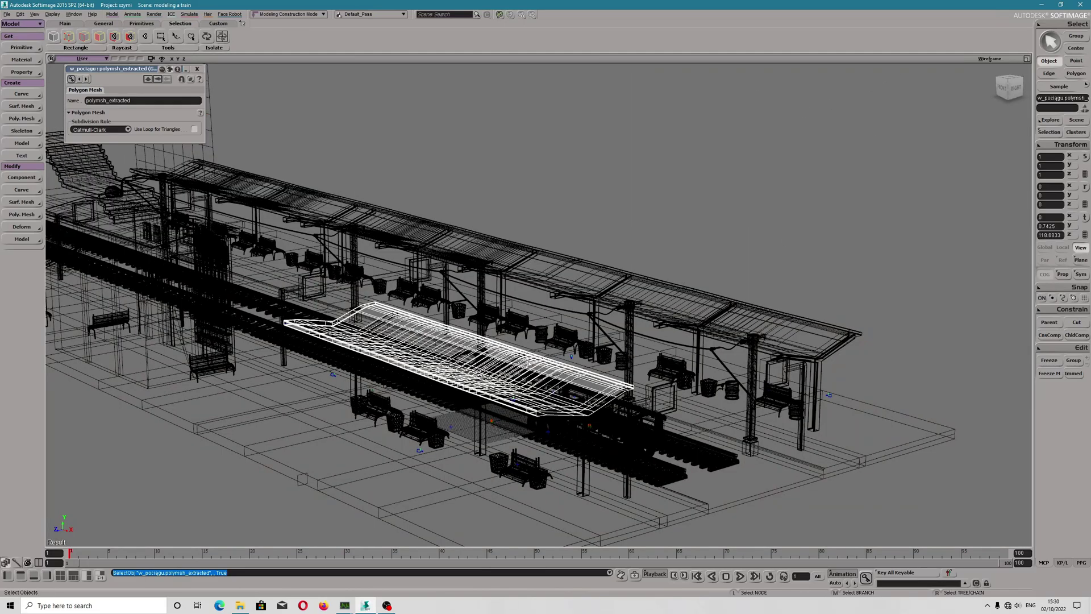
{"action": "left_click", "coordinate": [991, 59]}
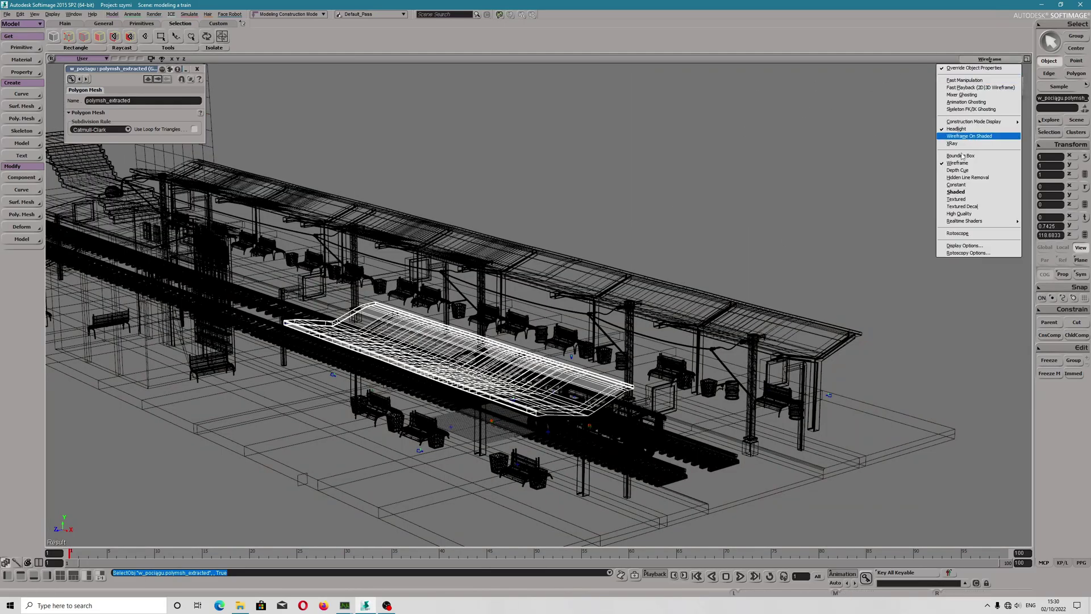
{"action": "left_click", "coordinate": [974, 189]}
{"action": "left_click", "coordinate": [991, 59]}
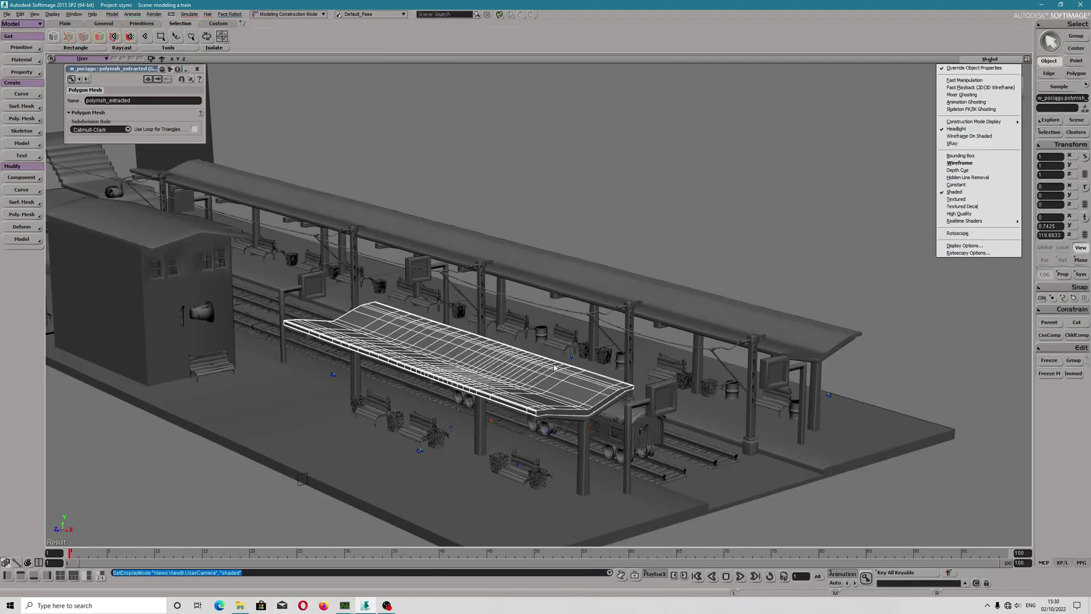
{"action": "left_click", "coordinate": [503, 472]}
{"action": "left_click", "coordinate": [988, 59]}
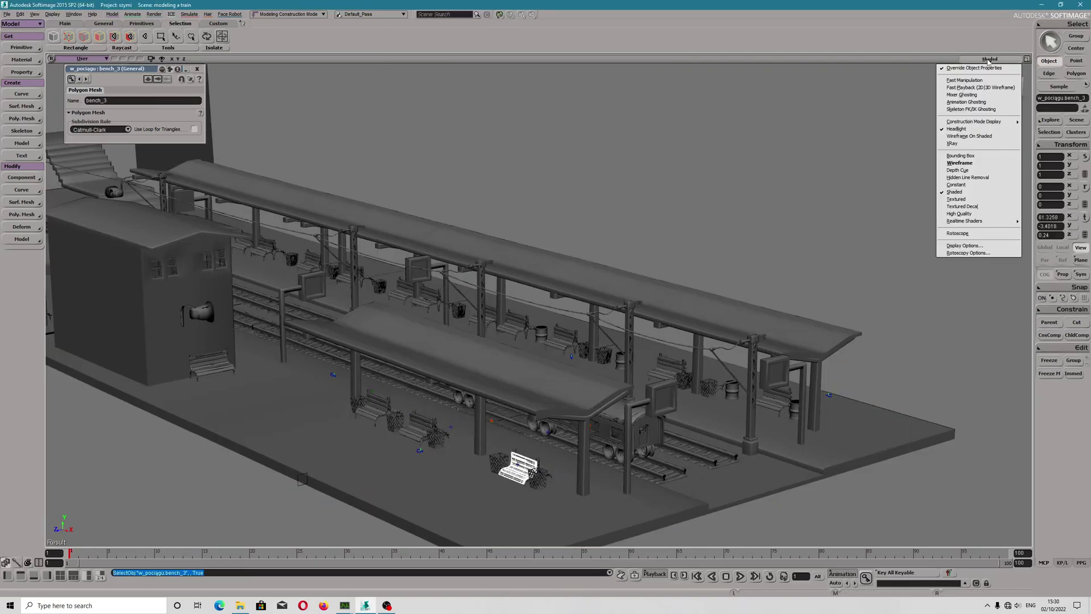
{"action": "left_click", "coordinate": [968, 136]}
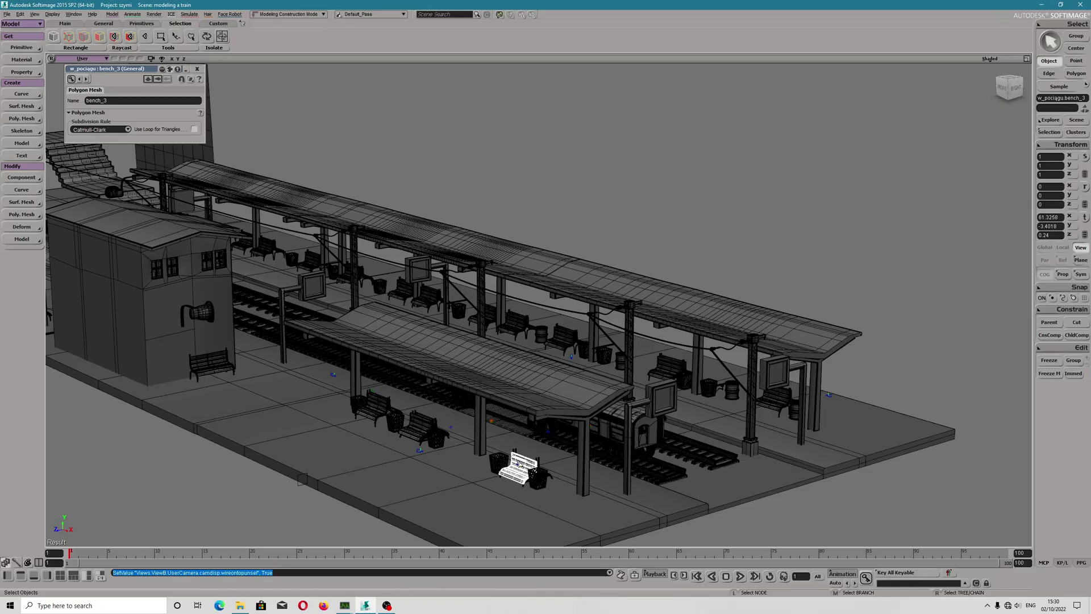
- Frame the selected bench_3 for a close-up and select the adjacent bench frame bench_01
{"action": "key", "text": "f"}
{"action": "scroll", "coordinate": [518, 464], "scroll_direction": "down", "scroll_amount": 3}
{"action": "left_click_drag", "start_coordinate": [557, 360], "coordinate": [495, 356], "text": "alt"}
{"action": "scroll", "coordinate": [518, 349], "scroll_direction": "down", "scroll_amount": 4}
{"action": "scroll", "coordinate": [496, 356], "scroll_direction": "up", "scroll_amount": 5}
{"action": "mouse_move", "coordinate": [646, 302]}
{"action": "left_mouse_down", "text": "alt"}
{"action": "mouse_move", "coordinate": [742, 324]}
{"action": "mouse_move", "coordinate": [732, 344]}
{"action": "mouse_move", "coordinate": [591, 327]}
{"action": "mouse_move", "coordinate": [600, 349]}
{"action": "mouse_move", "coordinate": [585, 339]}
{"action": "left_mouse_up", "text": "alt"}
{"action": "left_click", "coordinate": [731, 345]}
{"action": "scroll", "coordinate": [579, 328], "scroll_direction": "down", "scroll_amount": 4}
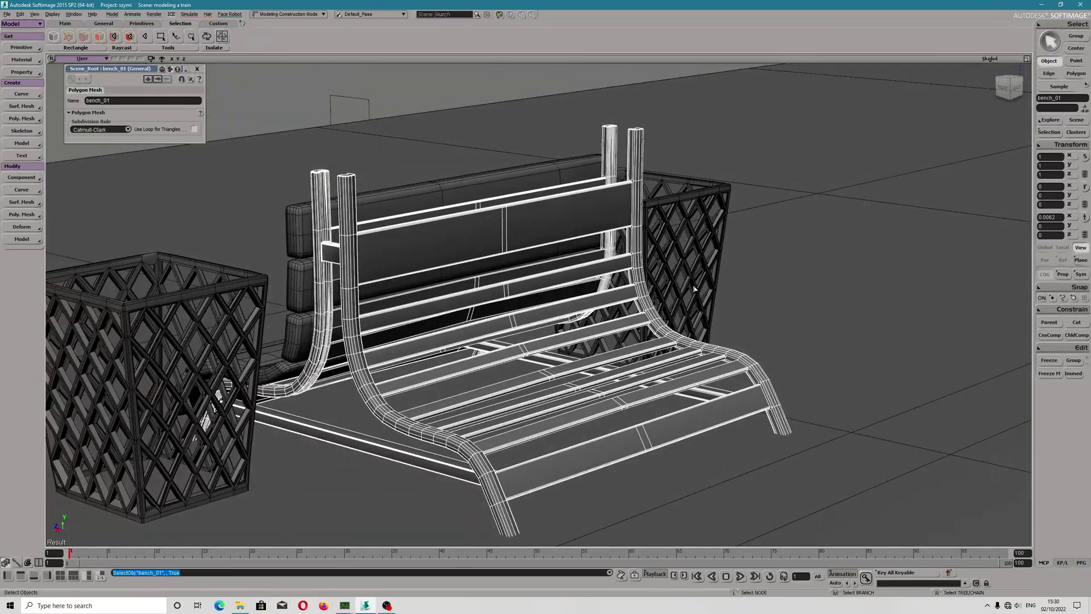
- Switch the User view's display mode to Textured and then to the OpenGL realtime shader
{"action": "left_click", "coordinate": [1000, 58]}
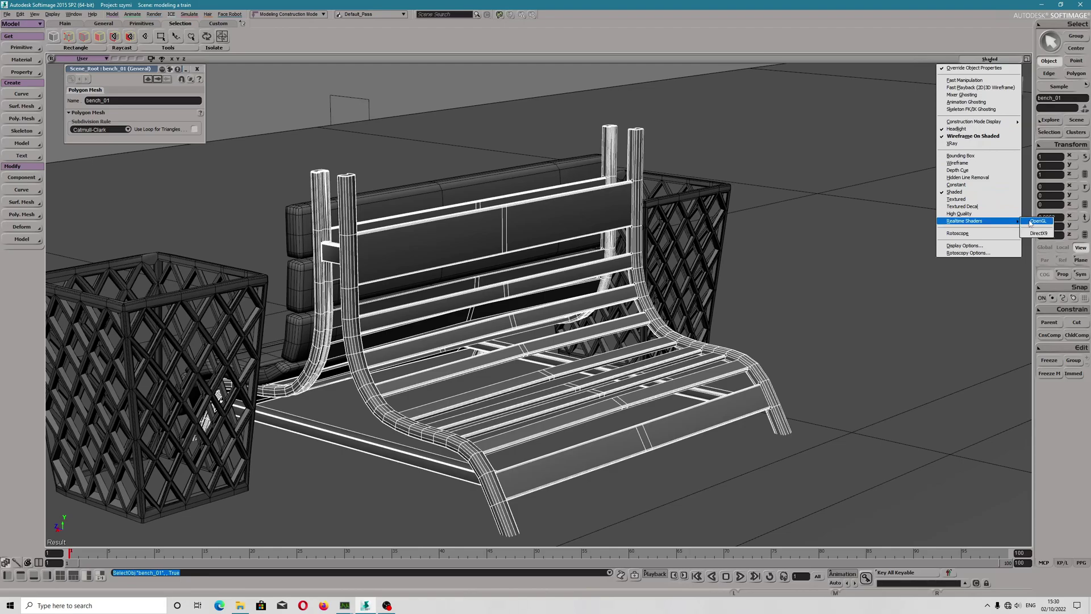
{"action": "left_click", "coordinate": [963, 200]}
{"action": "left_click_drag", "start_coordinate": [557, 316], "coordinate": [604, 284], "text": "alt"}
{"action": "left_click", "coordinate": [991, 59]}
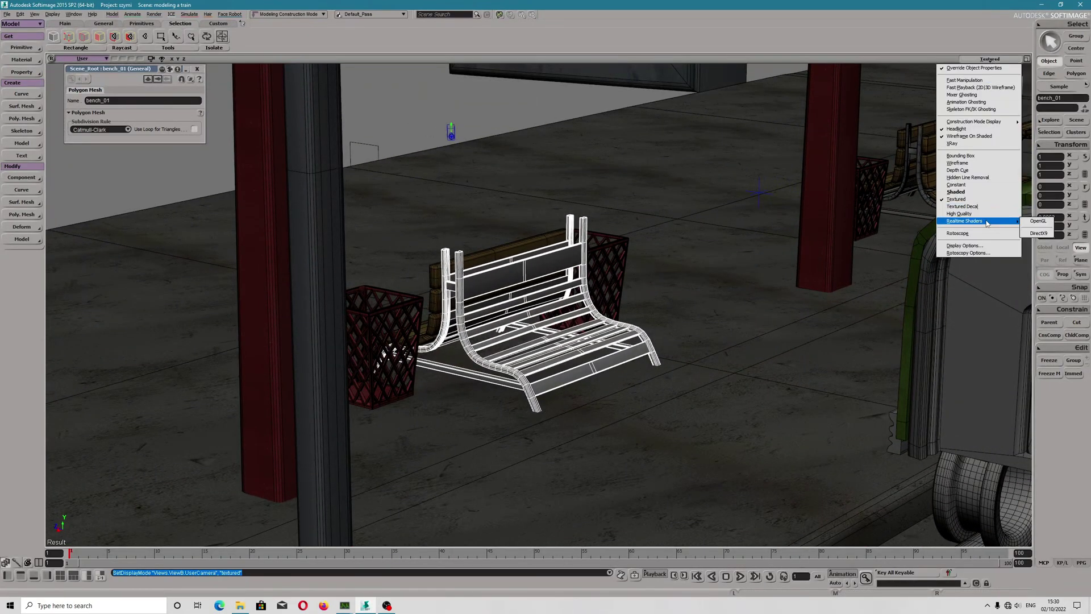
{"action": "left_click", "coordinate": [1038, 221]}
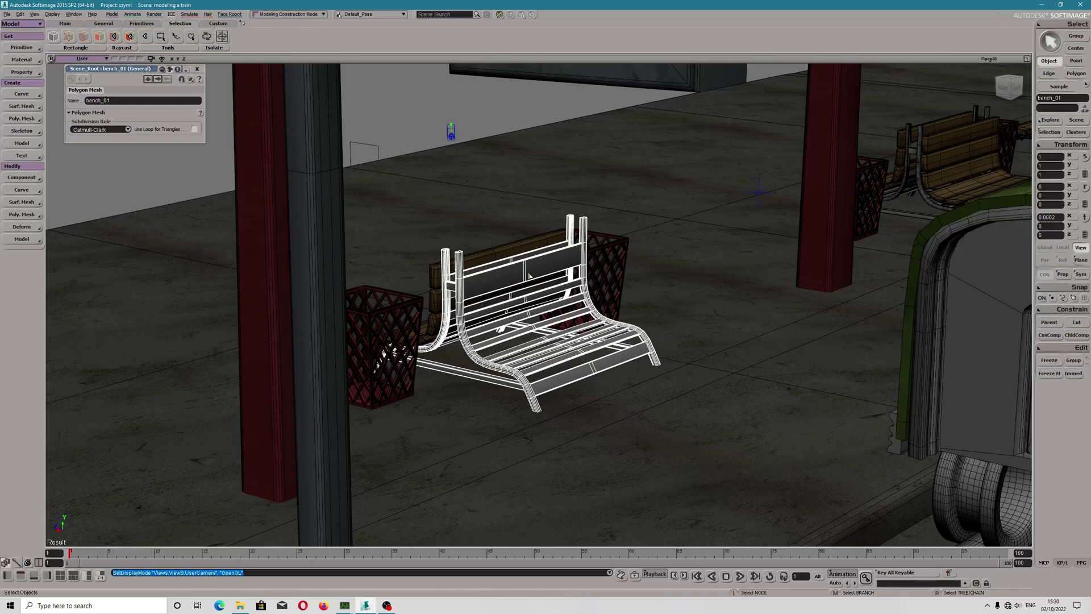
- Inspect the textured bench around bench_01 and its lattice bins from both sides, with the Translate tool active
{"action": "scroll", "coordinate": [529, 275], "scroll_direction": "up", "scroll_amount": 5}
{"action": "left_click_drag", "start_coordinate": [529, 275], "coordinate": [507, 356], "text": "alt"}
{"action": "scroll", "coordinate": [671, 272], "scroll_direction": "down", "scroll_amount": 5}
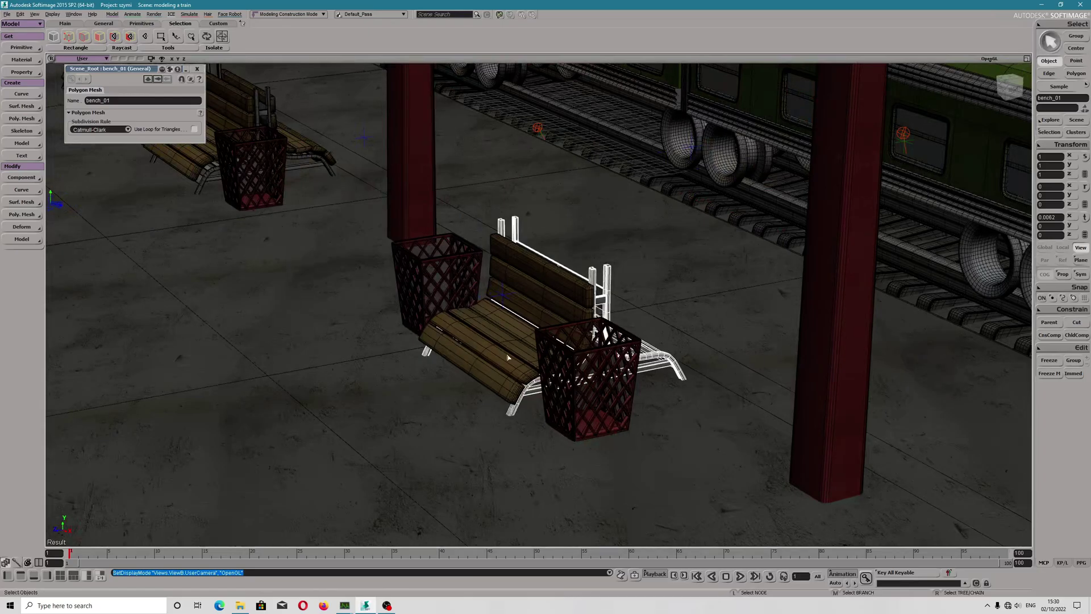
{"action": "scroll", "coordinate": [504, 353], "scroll_direction": "up", "scroll_amount": 5}
{"action": "left_click_drag", "start_coordinate": [592, 309], "coordinate": [689, 347], "text": "alt"}
{"action": "key", "text": "v"}
{"action": "scroll", "coordinate": [689, 343], "scroll_direction": "down", "scroll_amount": 6}
{"action": "left_click_drag", "start_coordinate": [783, 313], "coordinate": [762, 307], "text": "alt"}
{"action": "scroll", "coordinate": [762, 307], "scroll_direction": "up", "scroll_amount": 7}
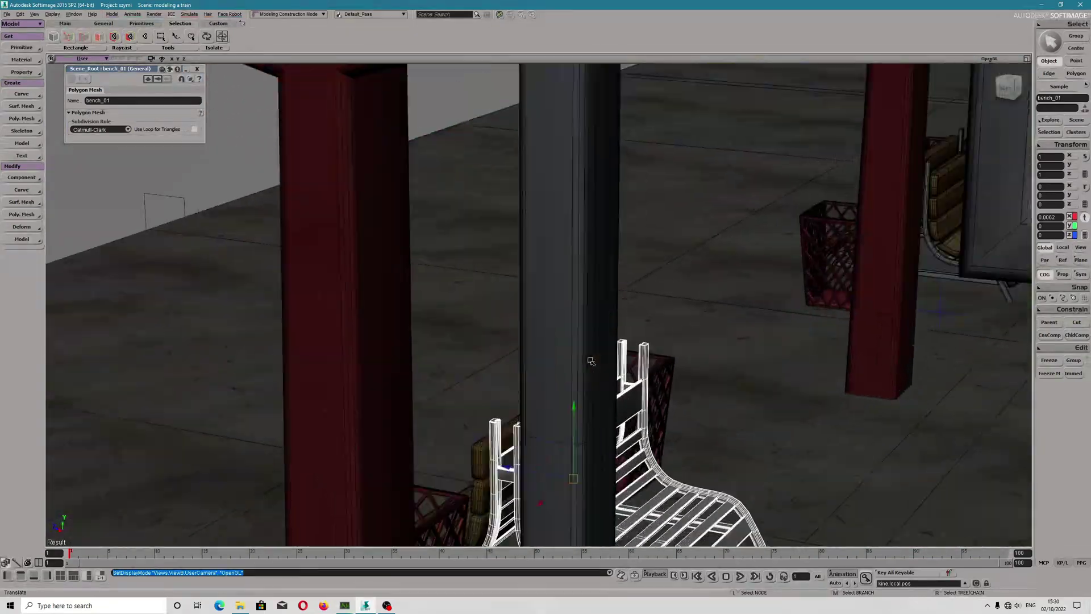
{"action": "left_click", "coordinate": [989, 59]}
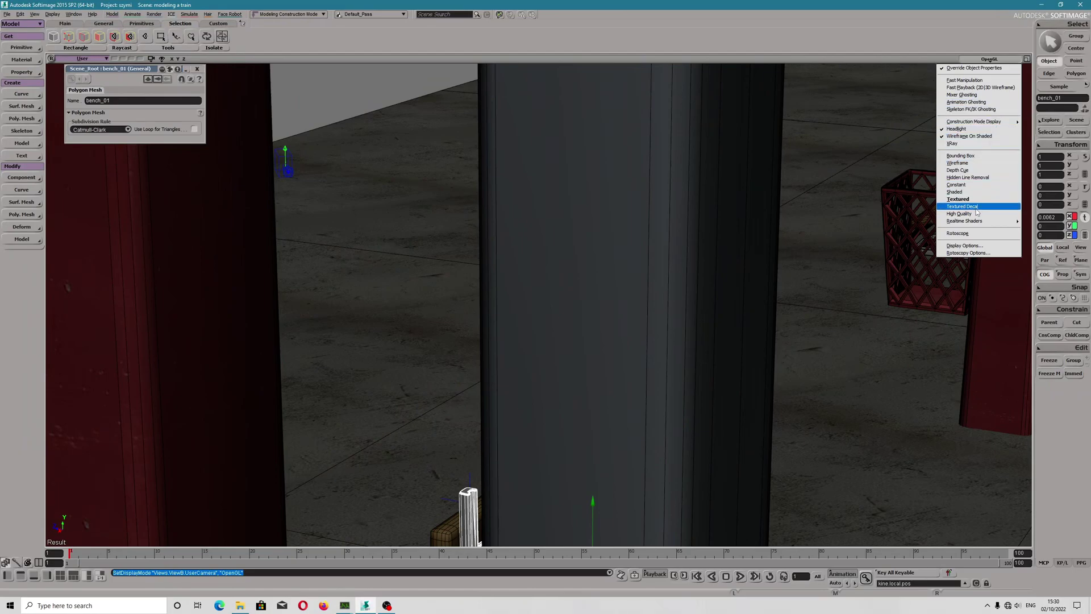
{"action": "mouse_move", "coordinate": [980, 225]}
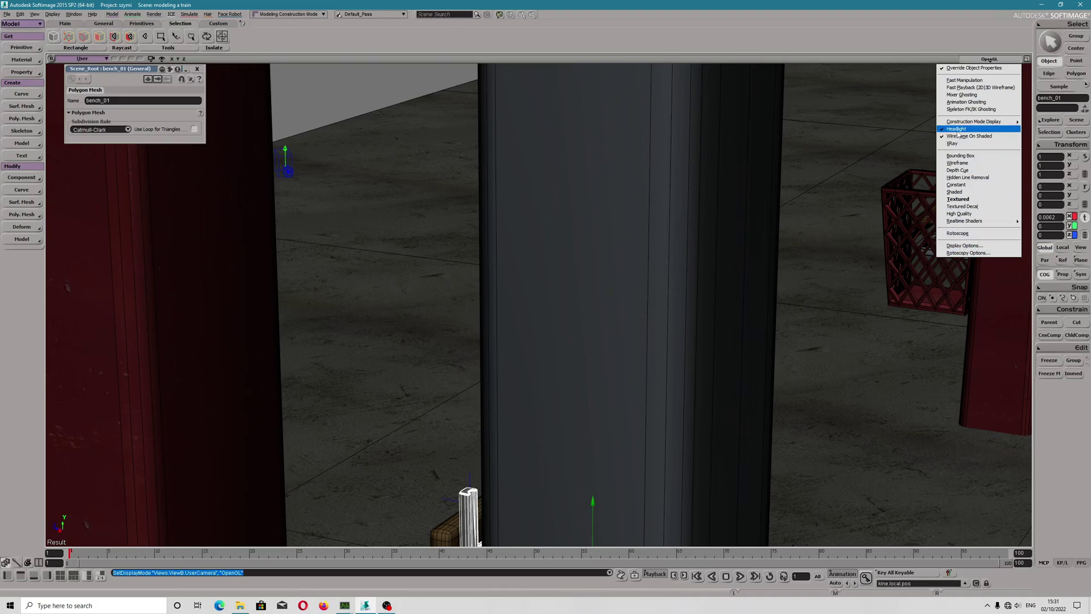
{"action": "left_click", "coordinate": [578, 15]}
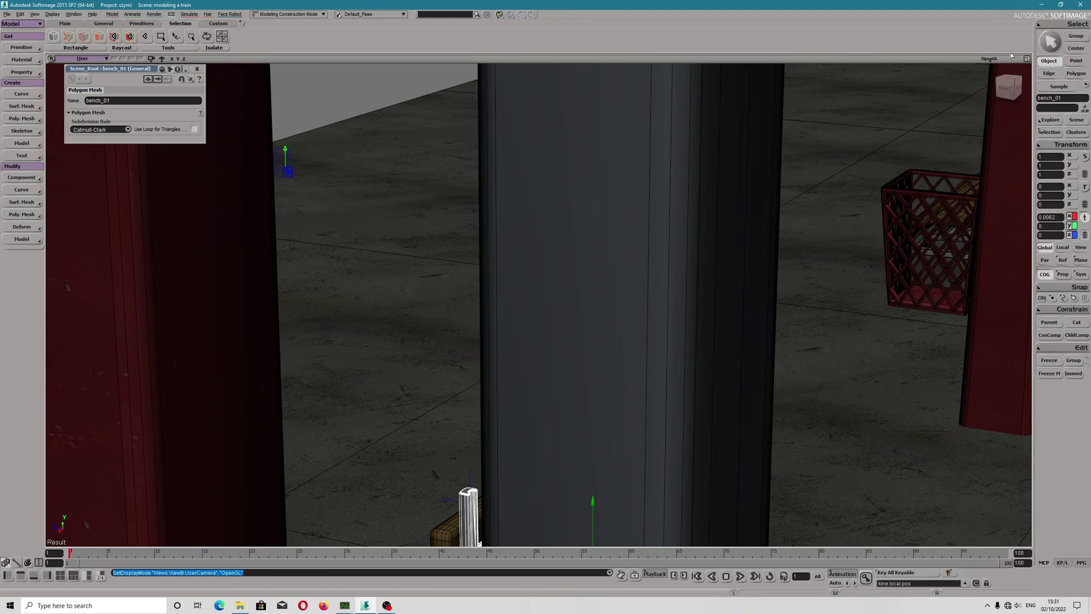
{"action": "left_click", "coordinate": [990, 59]}
{"action": "left_click", "coordinate": [1027, 59]}
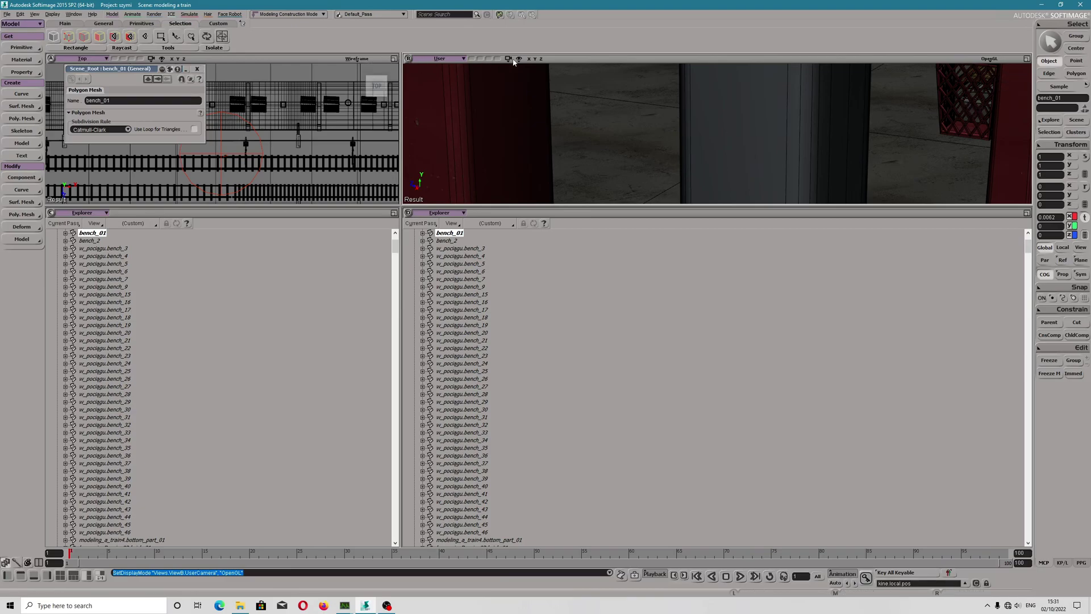
{"action": "left_click", "coordinate": [1027, 59]}
- Select and frame bench_01 again, examining its metal frame between the bins and the red pillar from several angles
{"action": "scroll", "coordinate": [658, 234], "scroll_direction": "down", "scroll_amount": 10}
{"action": "left_click_drag", "start_coordinate": [655, 244], "coordinate": [702, 301], "text": "alt"}
{"action": "middle_click_drag", "start_coordinate": [702, 301], "coordinate": [631, 310], "text": "alt"}
{"action": "left_click_drag", "start_coordinate": [631, 310], "coordinate": [639, 275], "text": "alt"}
{"action": "left_click", "coordinate": [745, 309]}
{"action": "left_click_drag", "start_coordinate": [795, 338], "coordinate": [659, 333]}
{"action": "left_click", "coordinate": [490, 434]}
{"action": "key", "text": "f"}
{"action": "scroll", "coordinate": [657, 332], "scroll_direction": "down", "scroll_amount": 5}
{"action": "middle_click_drag", "start_coordinate": [752, 290], "coordinate": [642, 342], "text": "alt"}
{"action": "left_click_drag", "start_coordinate": [642, 341], "coordinate": [509, 390]}
{"action": "left_click", "coordinate": [468, 408]}
{"action": "key", "text": "f"}
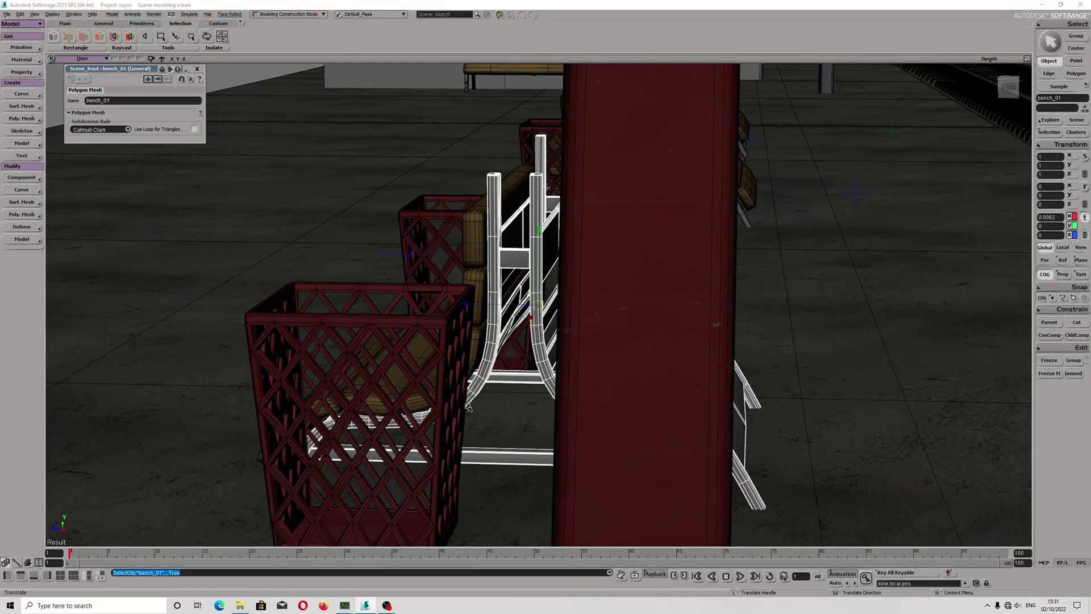
- Select the bench_2 frame beside the train and then the curved leg polymsh816 of the bench behind it
{"action": "left_click_drag", "start_coordinate": [611, 360], "coordinate": [689, 293]}
{"action": "middle_click_drag", "start_coordinate": [688, 293], "coordinate": [749, 289]}
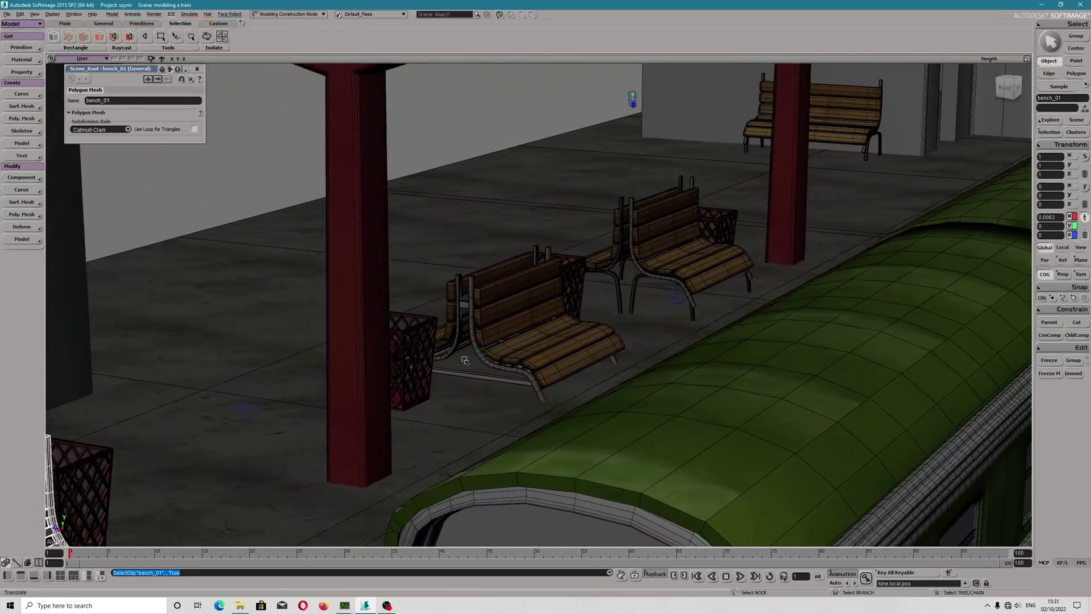
{"action": "left_click", "coordinate": [475, 349]}
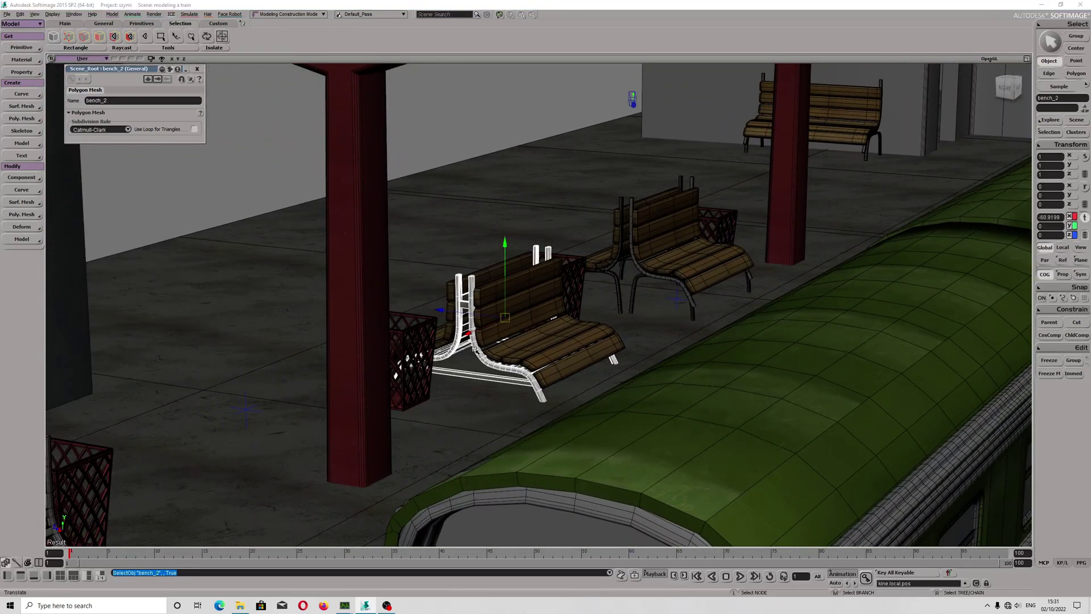
{"action": "left_click", "coordinate": [643, 270]}
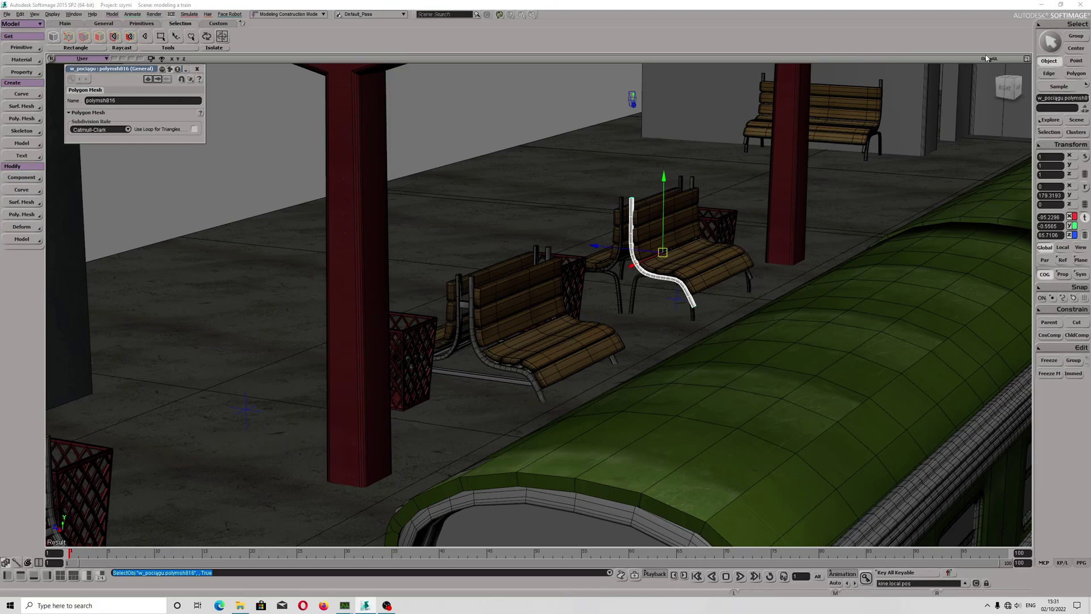
- Restore the four-view layout, look through the first explorer's sorting and display options, and select the rear bench's wooden seat, bench_46
{"action": "left_click", "coordinate": [1025, 59]}
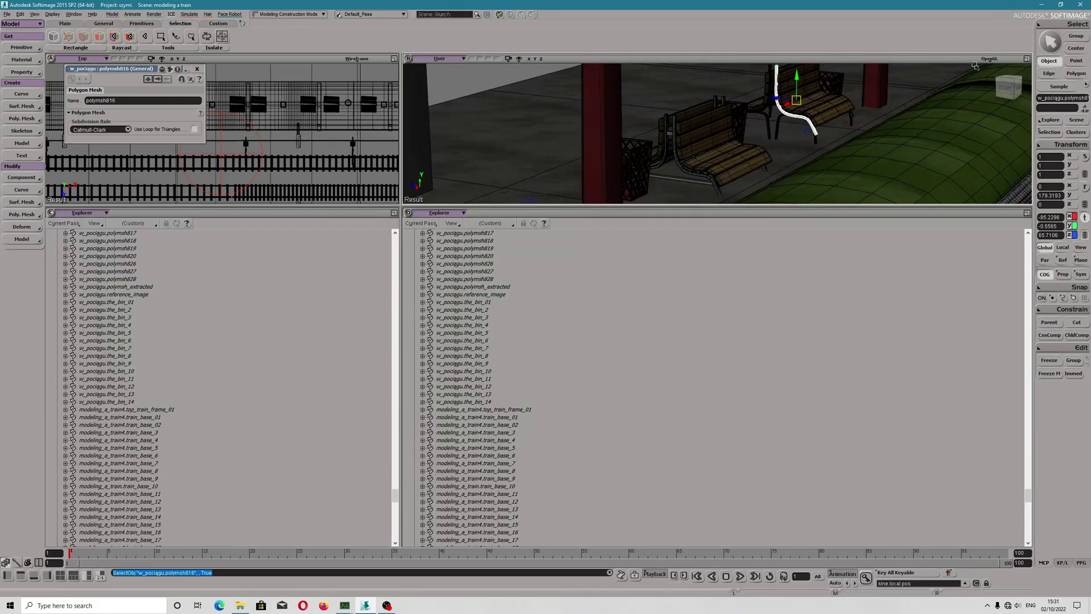
{"action": "left_click", "coordinate": [94, 223]}
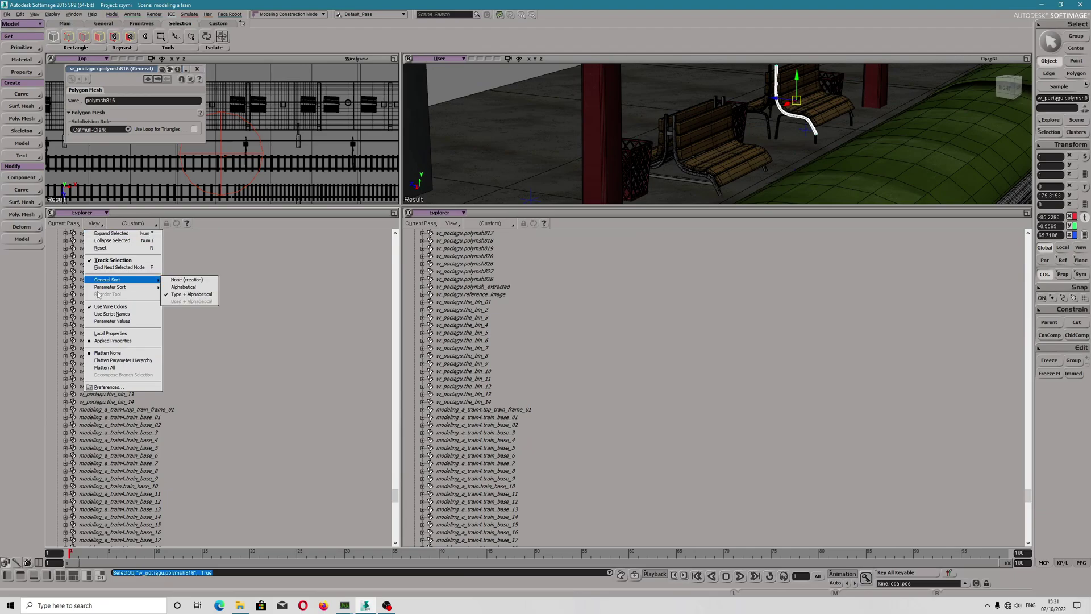
{"action": "mouse_move", "coordinate": [112, 283]}
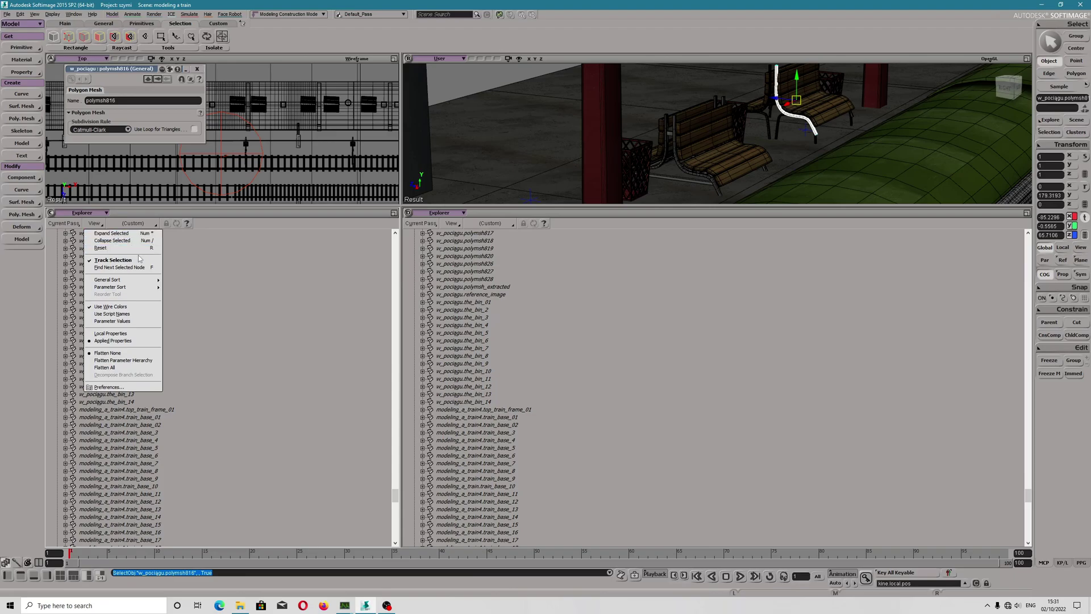
{"action": "left_click", "coordinate": [708, 143]}
{"action": "left_click", "coordinate": [814, 113]}
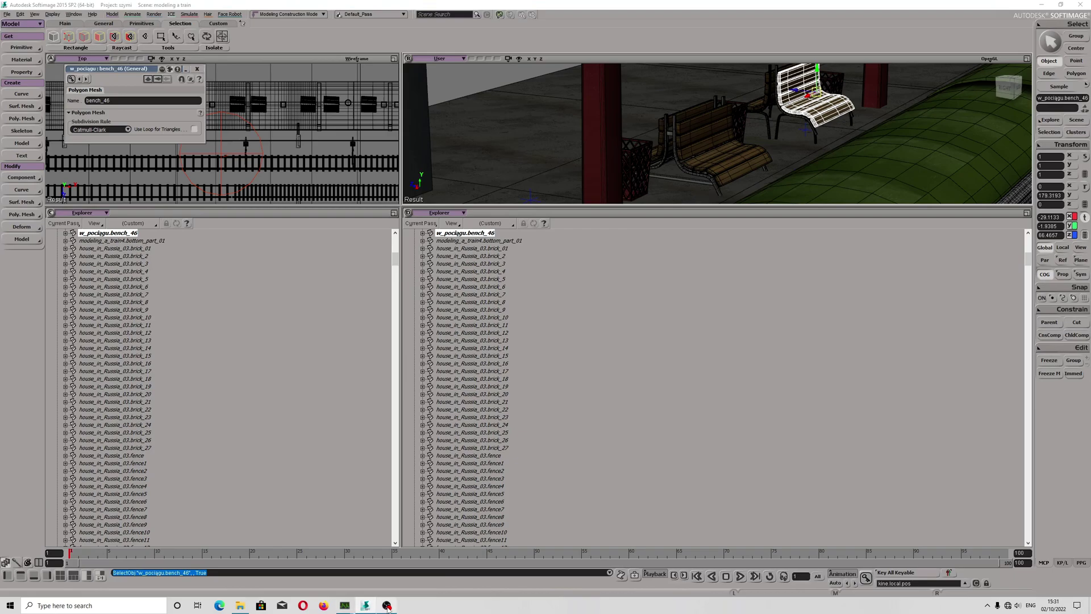